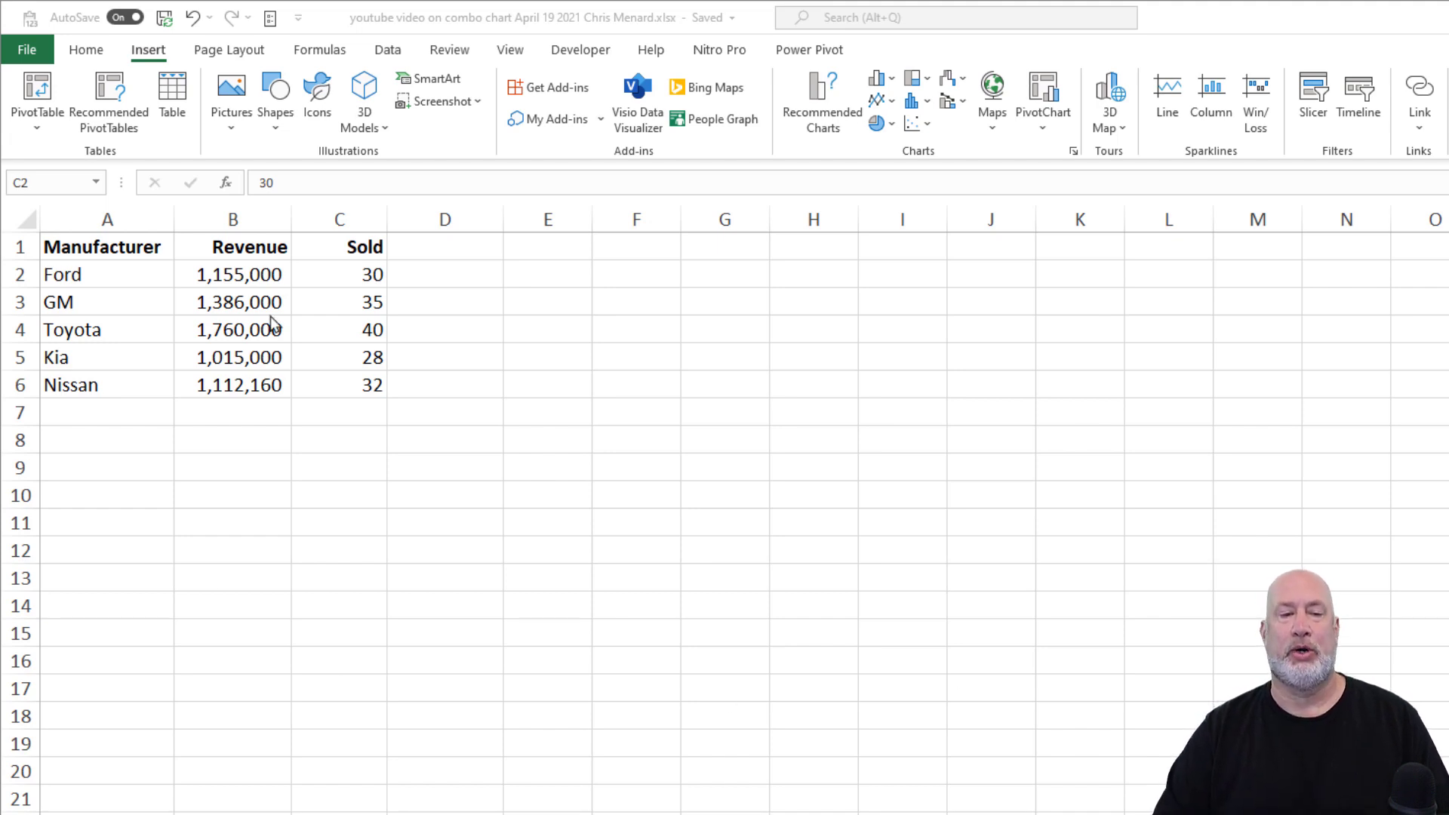
- Insert a default clustered column chart from the manufacturer table, then delete it from the sheet
key("alt+Tab")
left_click(258, 276)
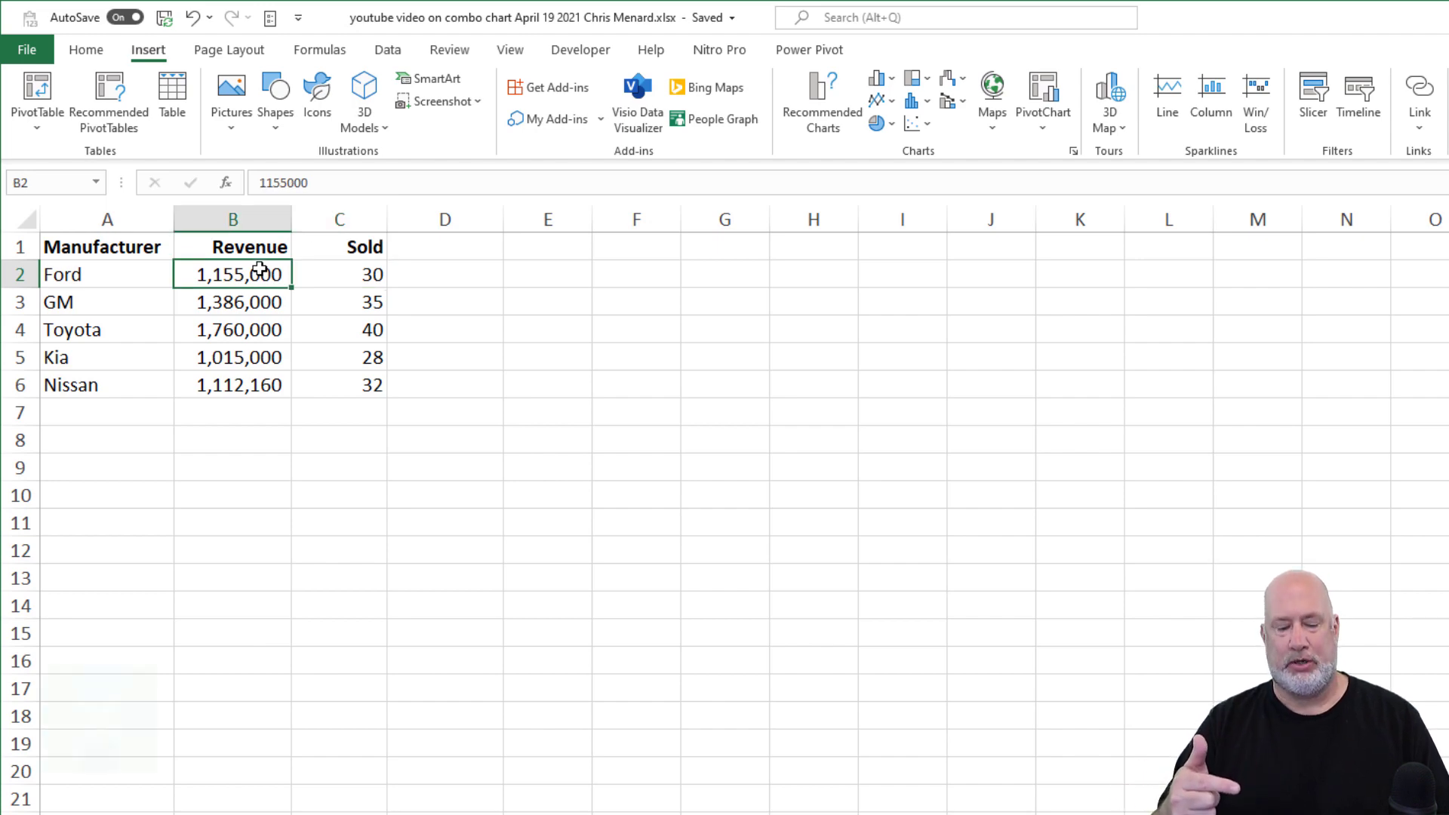
key("alt")
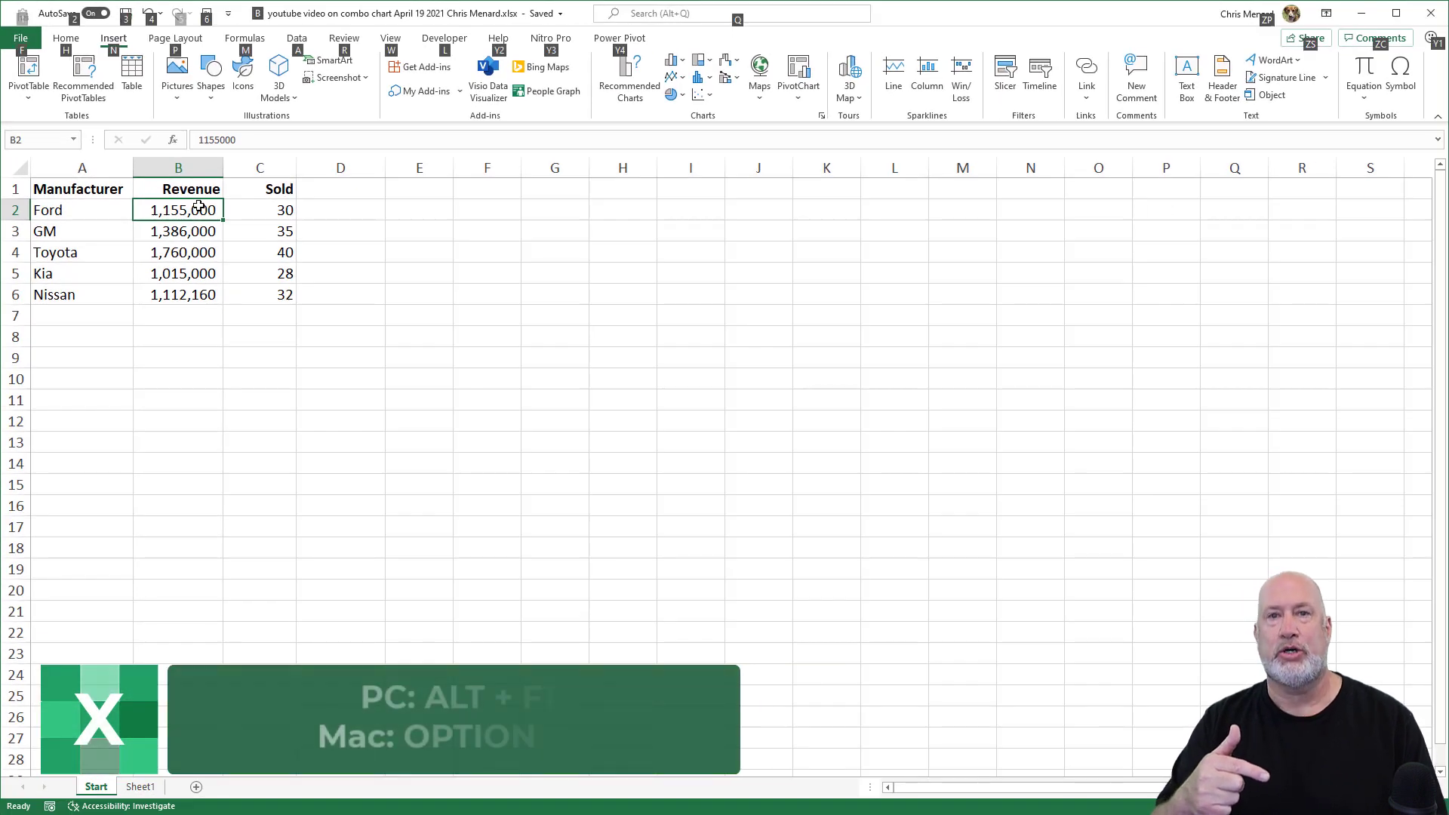
key("alt+F1")
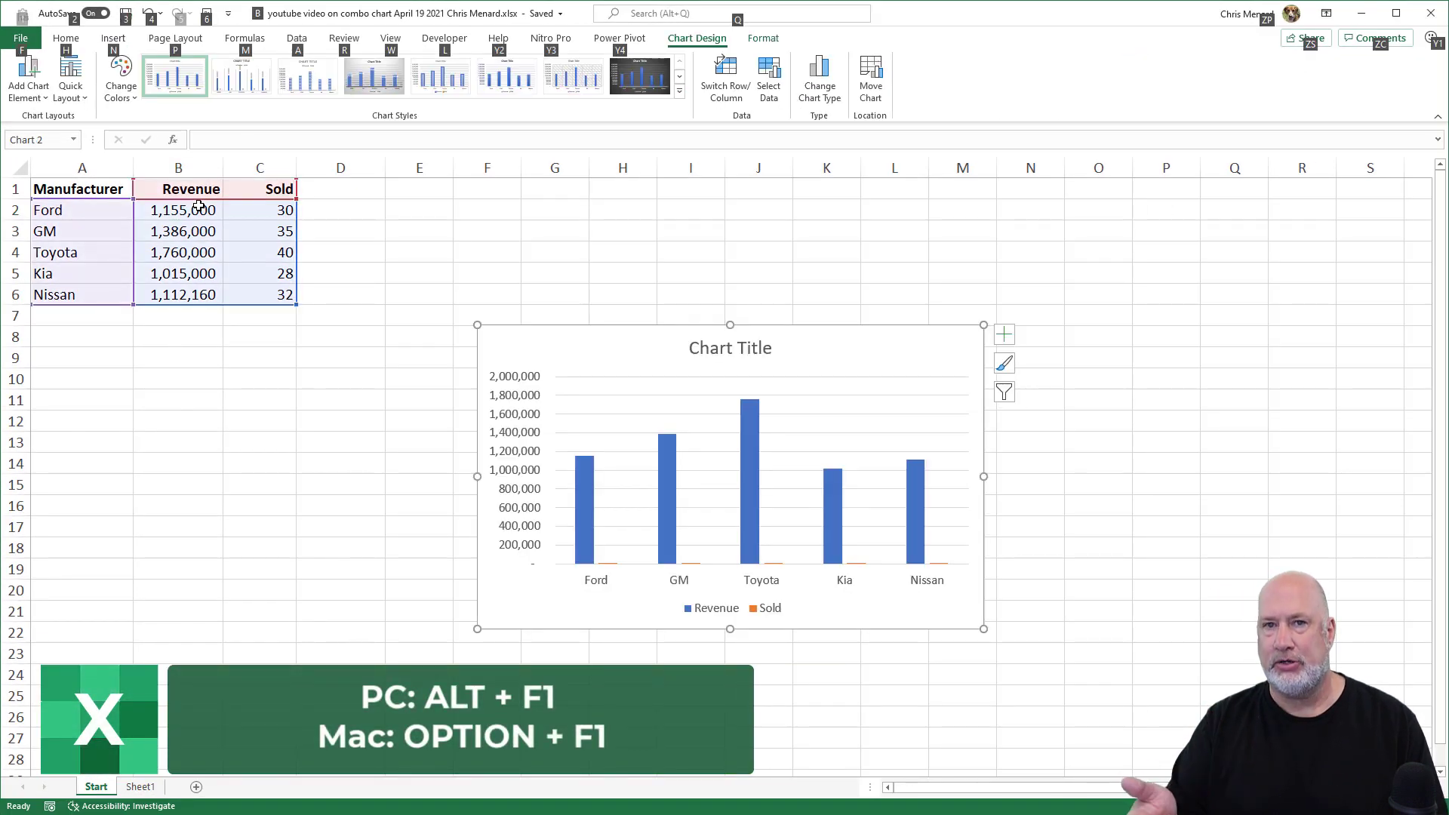
left_click(307, 332)
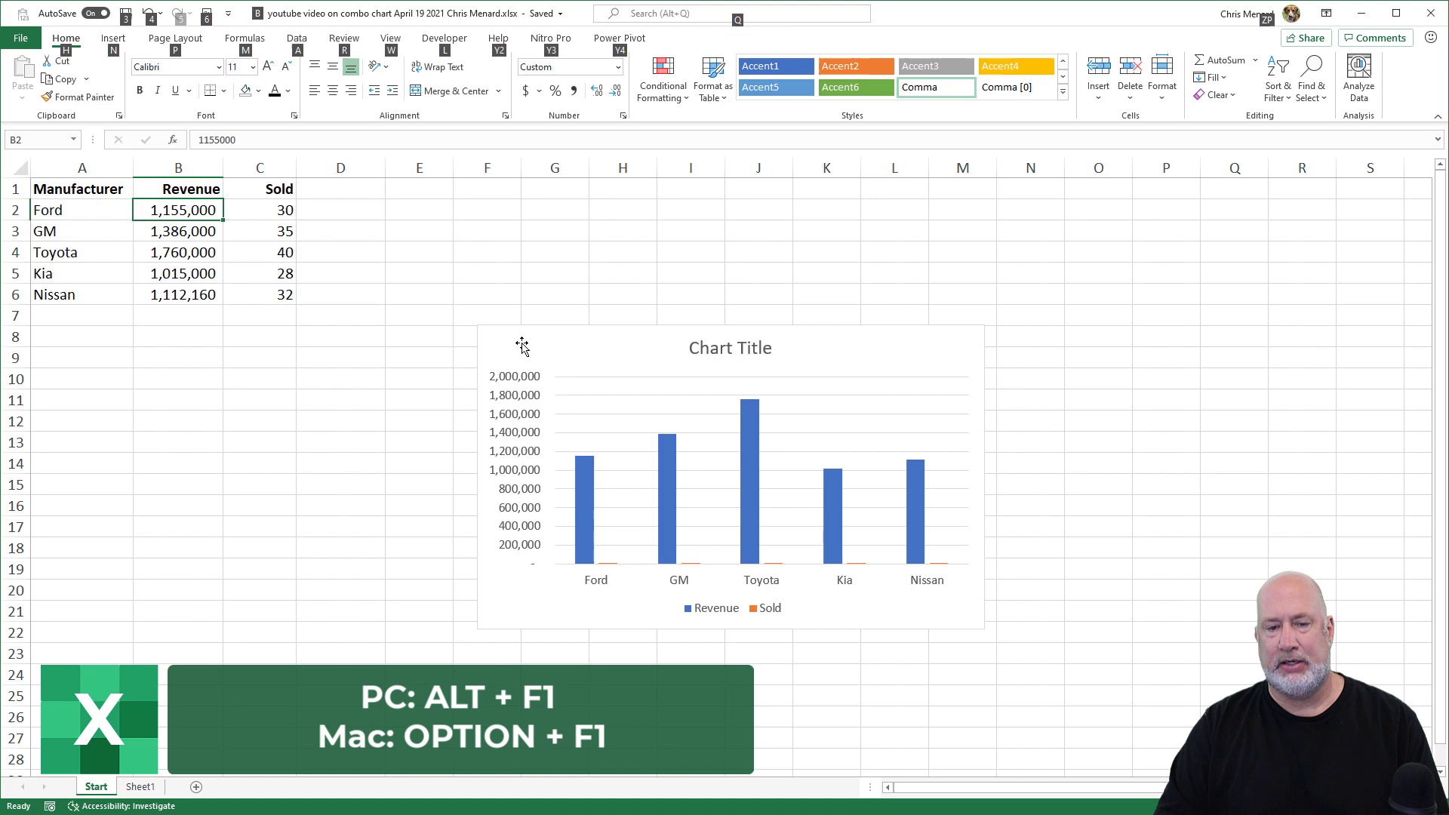
left_click(521, 346)
key("Delete")
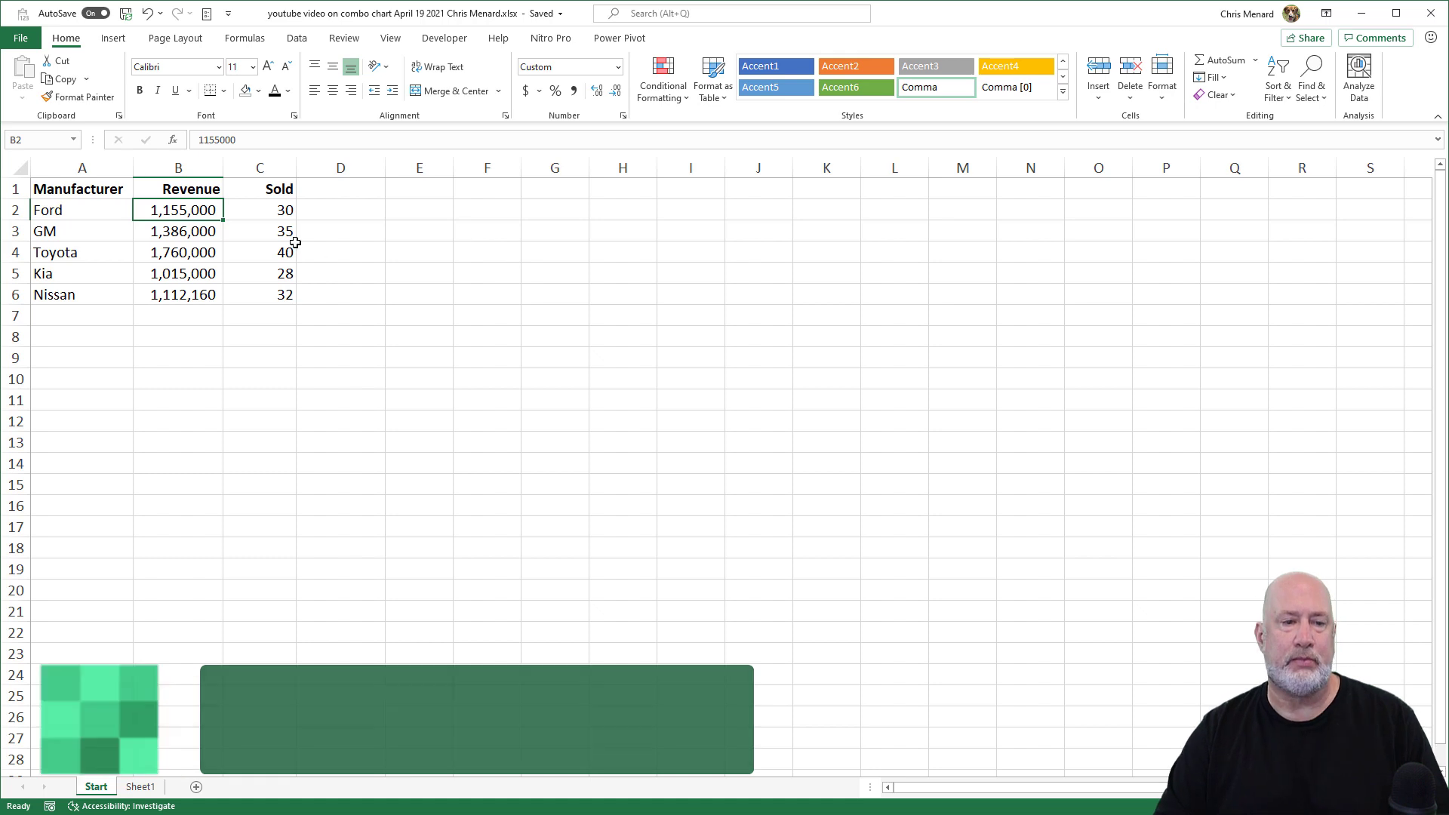
- Insert the recommended Clustered Column chart of Revenue and Sold and place it beside the data table
left_click(117, 39)
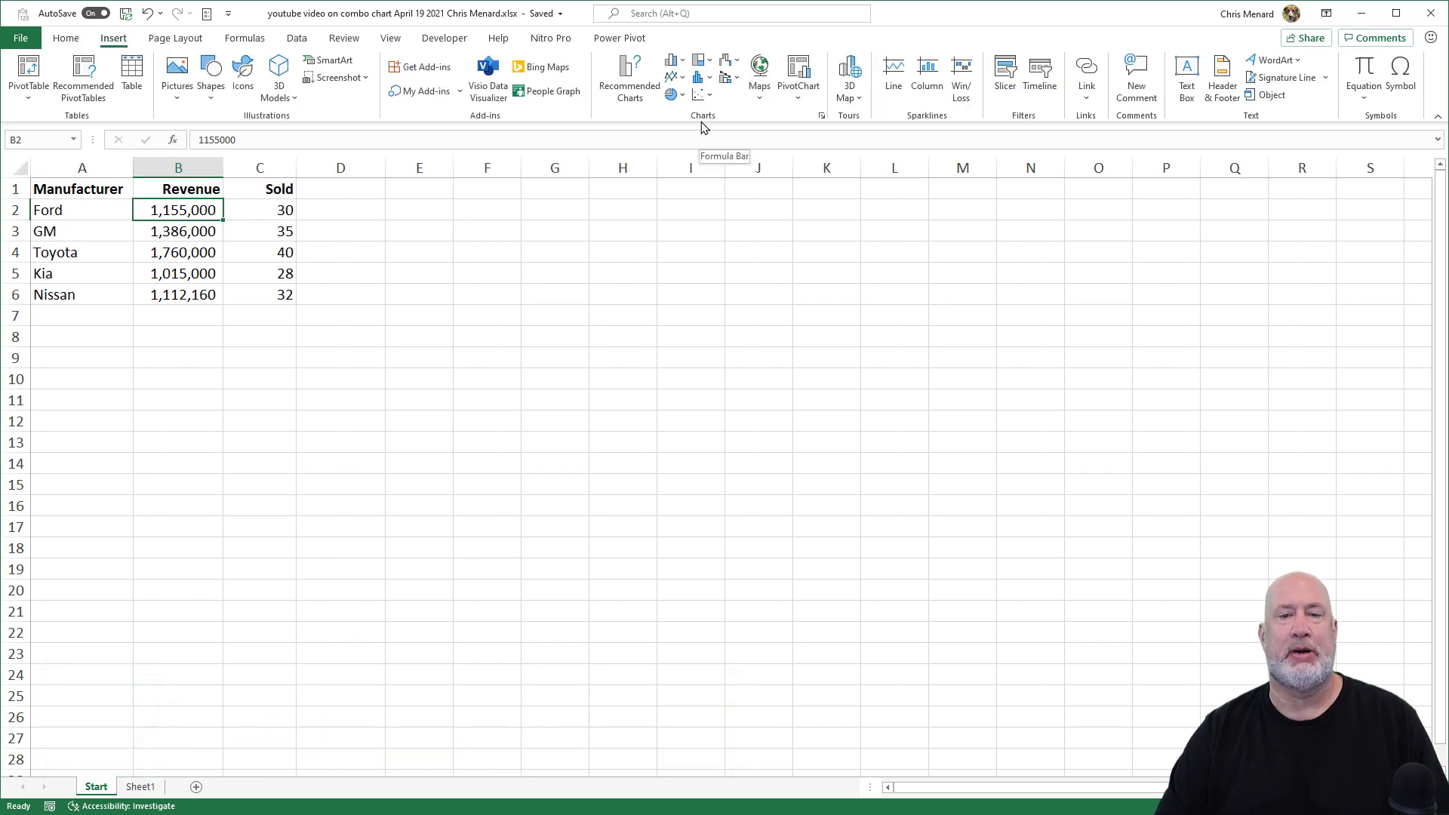
left_click(636, 98)
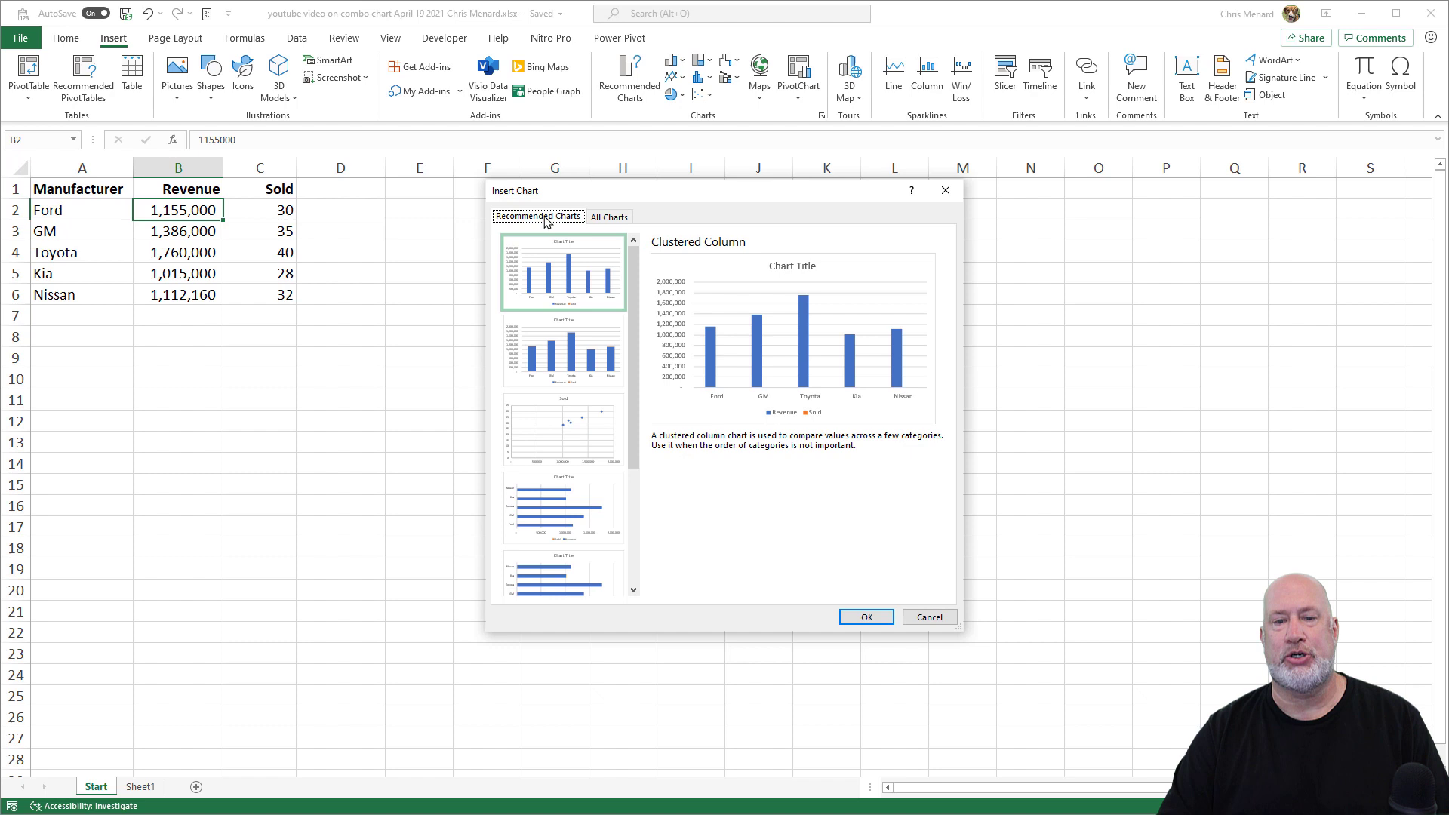
mouse_move(630, 306)
left_mouse_down()
mouse_move(638, 469)
mouse_move(634, 332)
left_mouse_up()
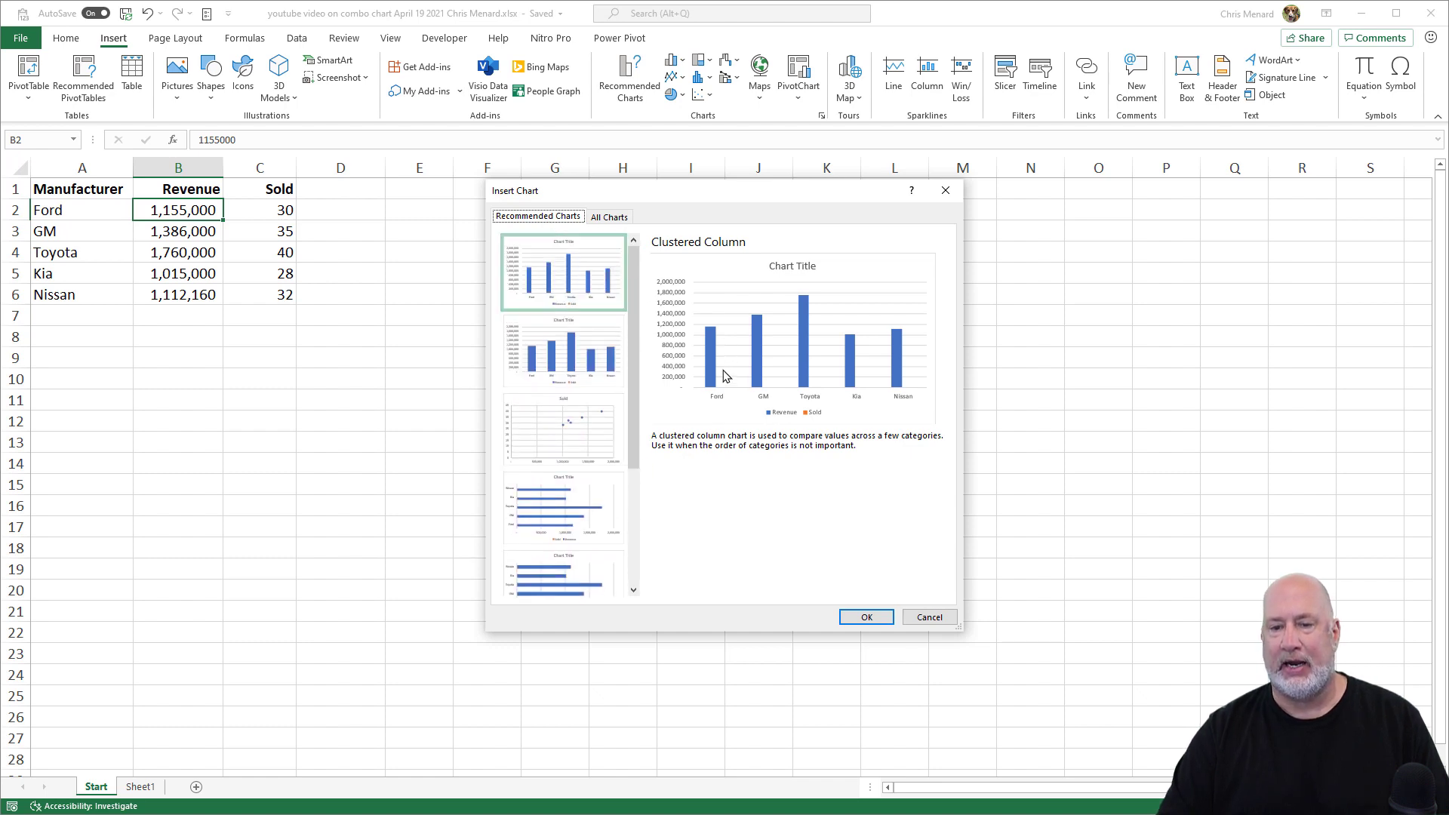
left_click(868, 618)
left_click_drag(663, 346, 498, 205)
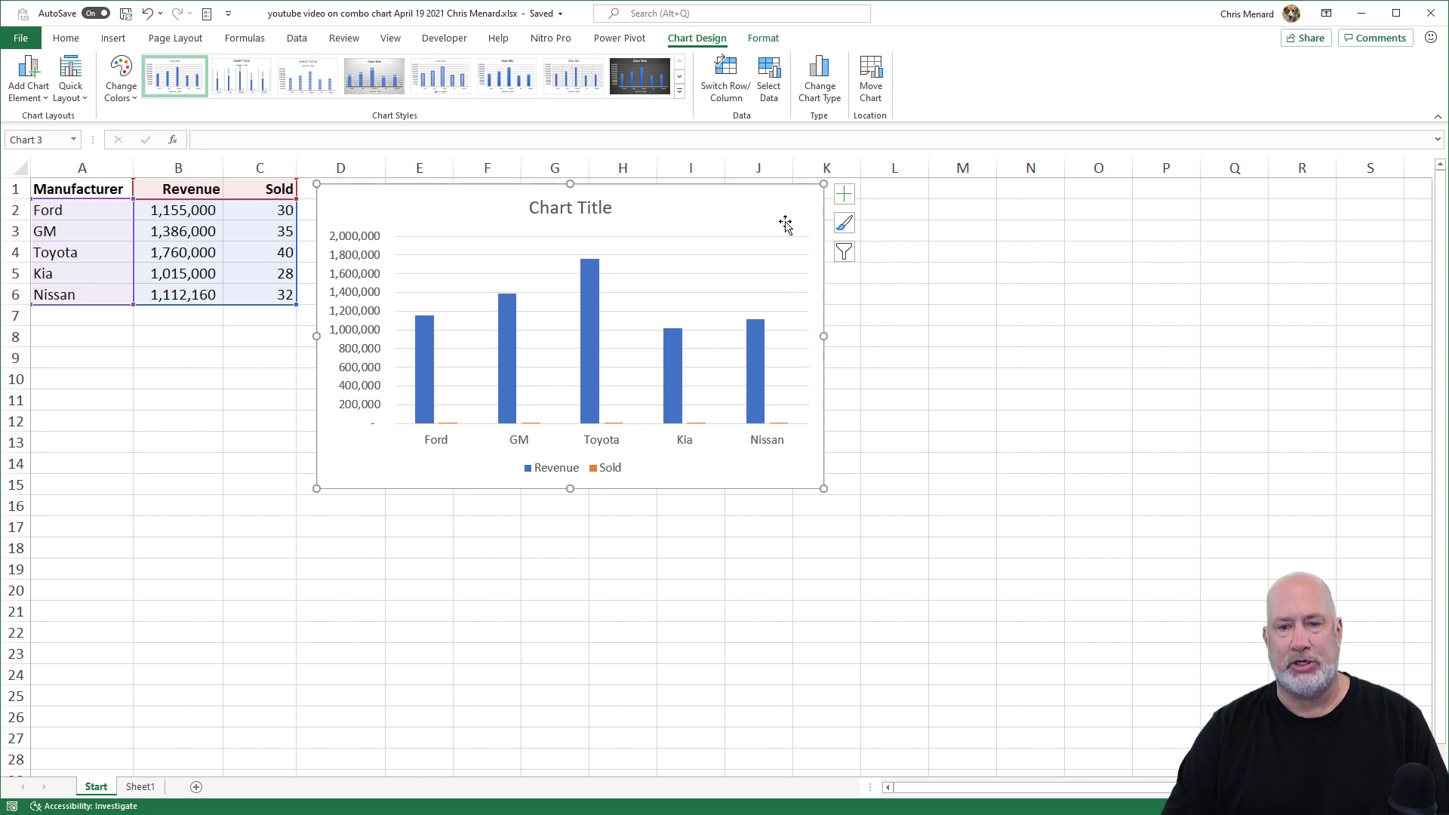
- Delete the clustered column chart beside the table and discard the stray entry in cell B2
key("Delete")
type("\\")
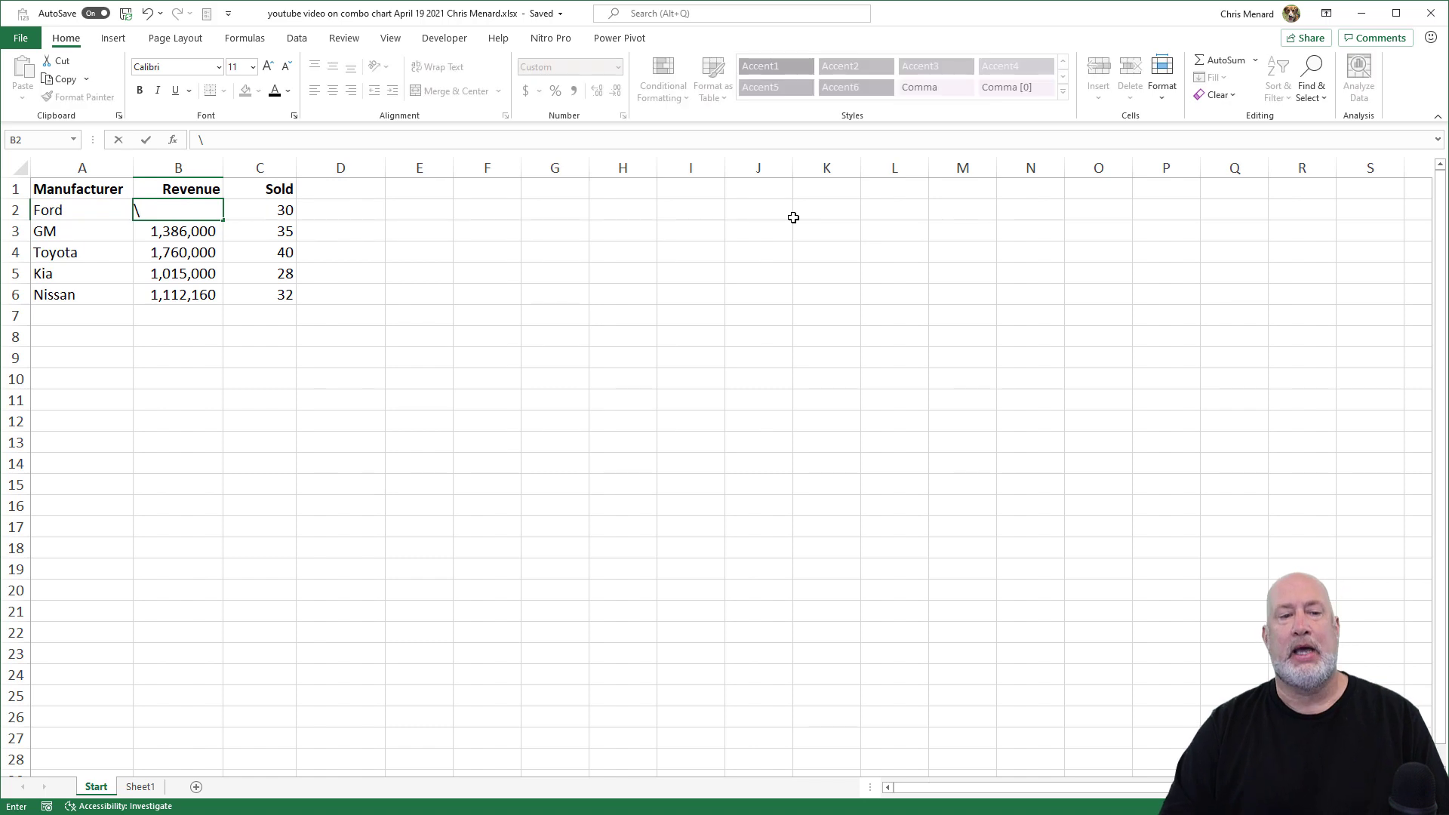
key("Escape")
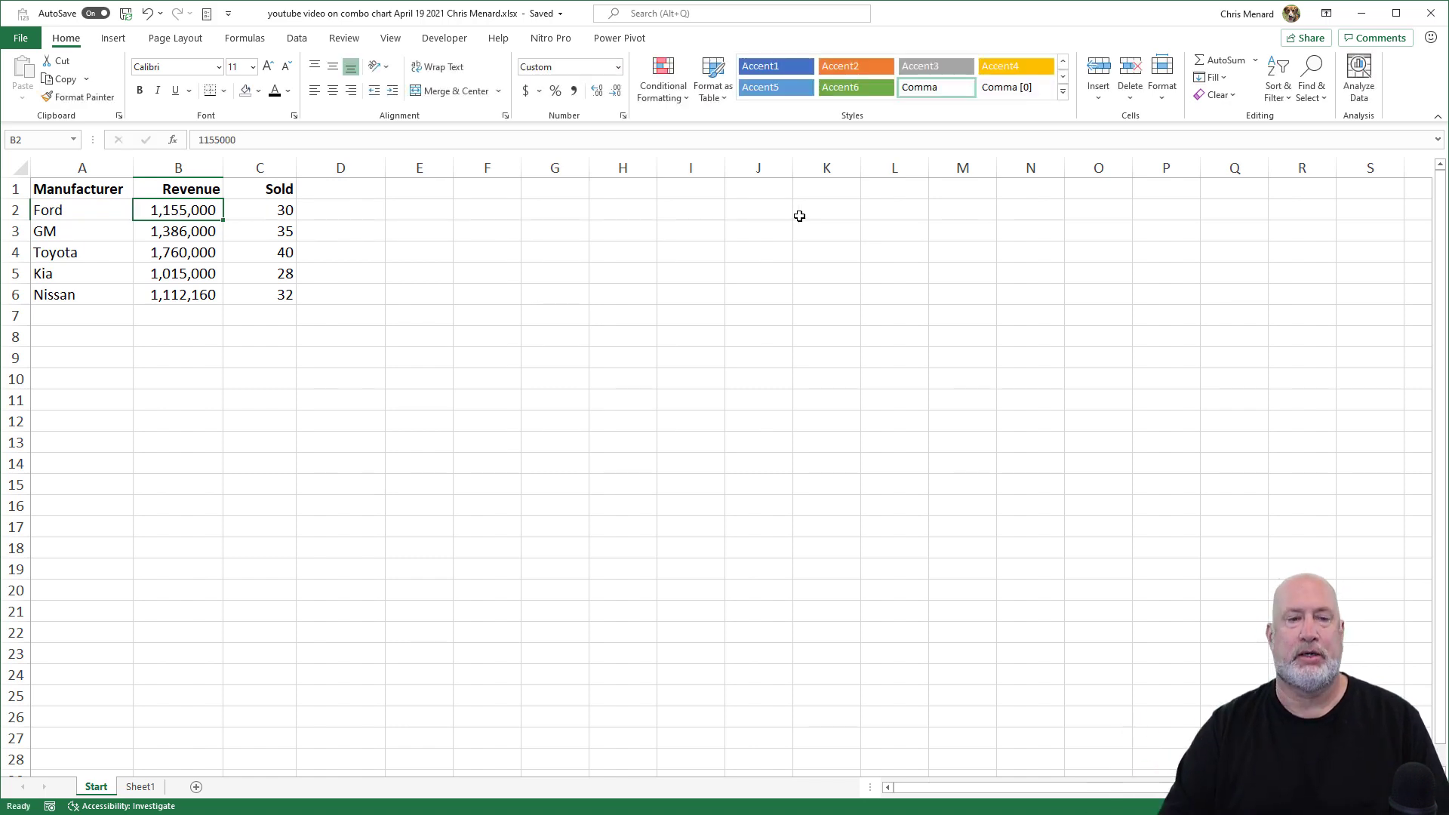
left_click(117, 39)
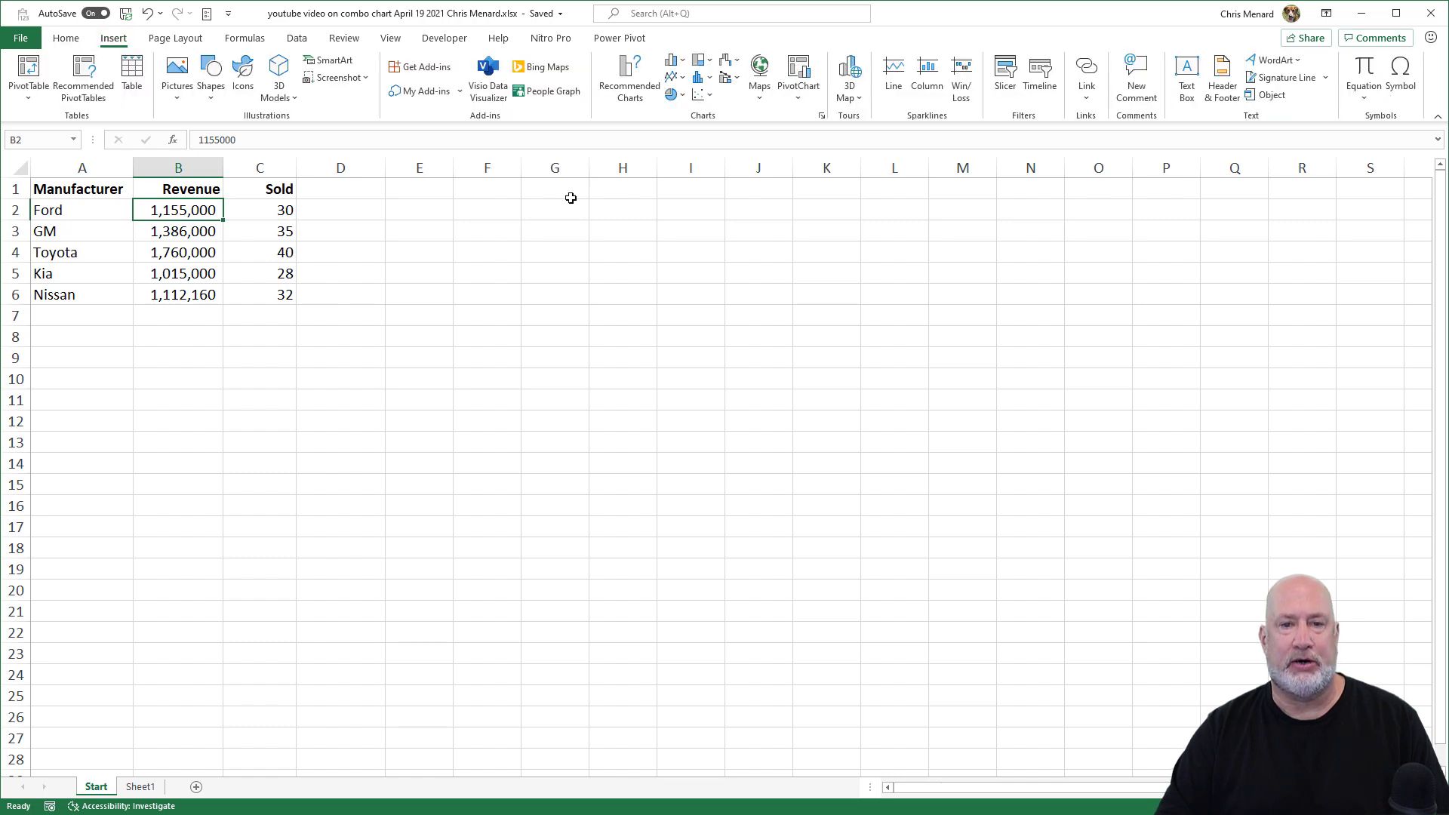
left_click(630, 97)
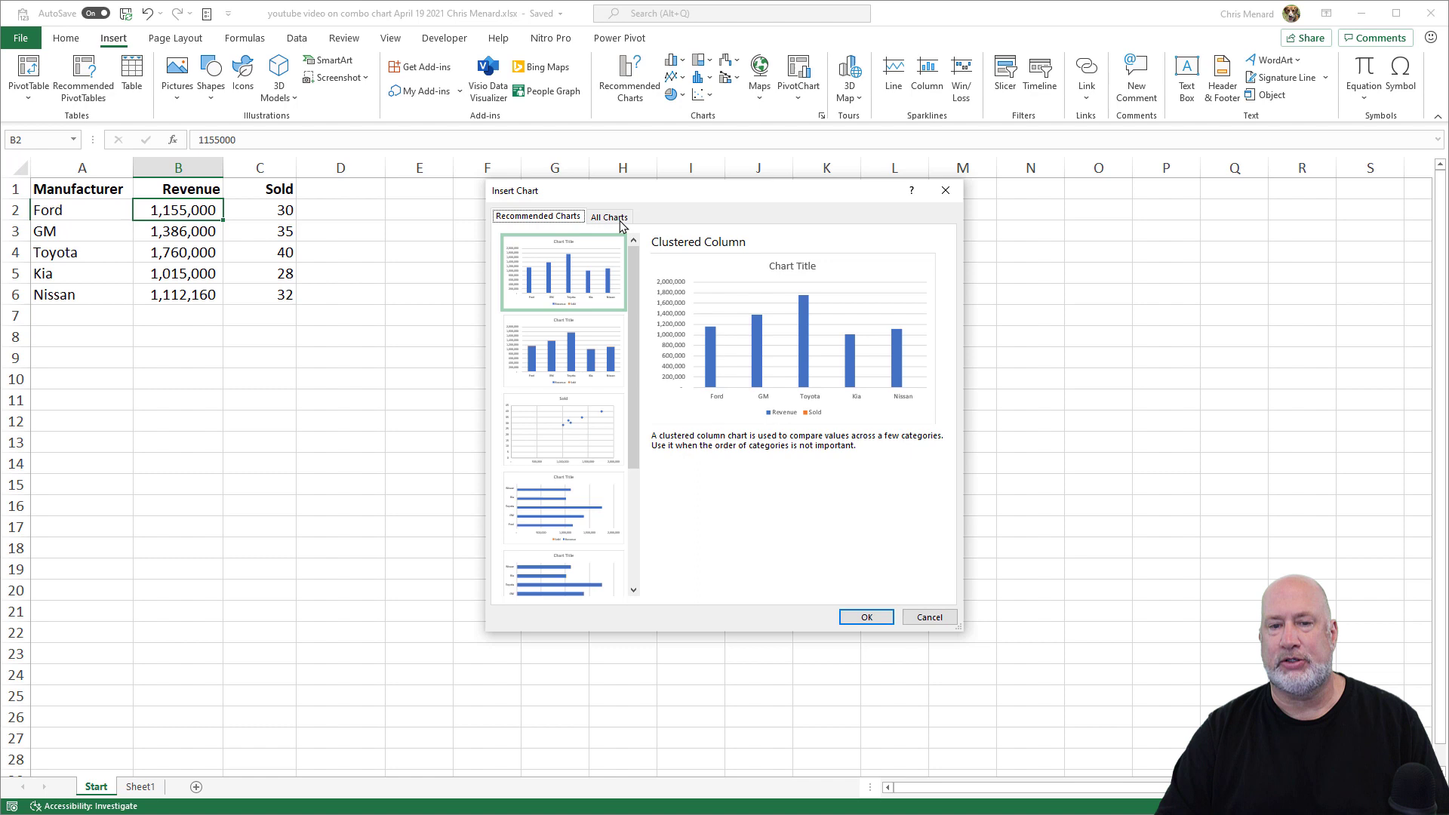
left_click(945, 190)
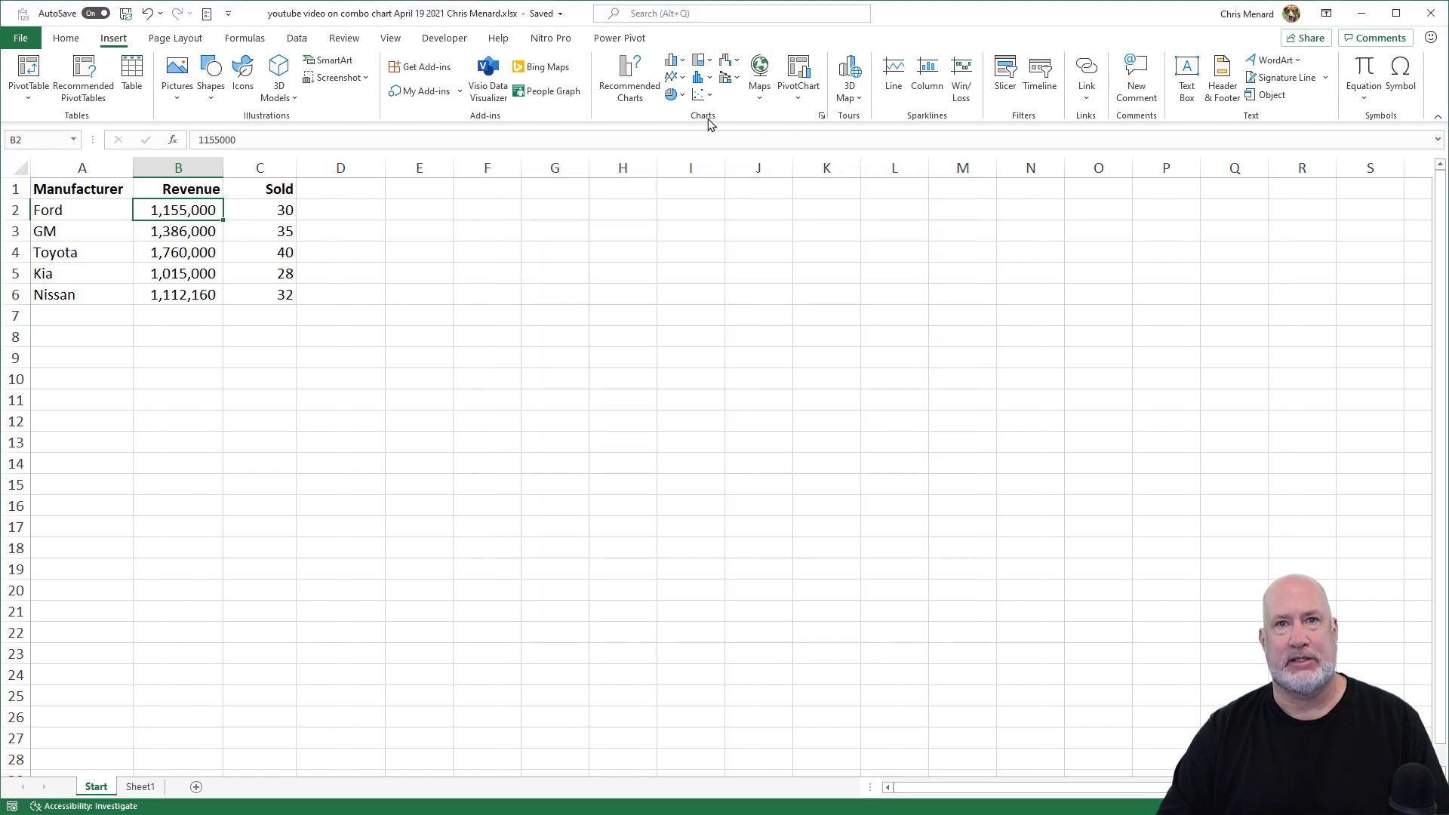
- Insert a Clustered Column - Line on Secondary Axis combo chart of Revenue and Sold and place it beside the data table
left_click(822, 117)
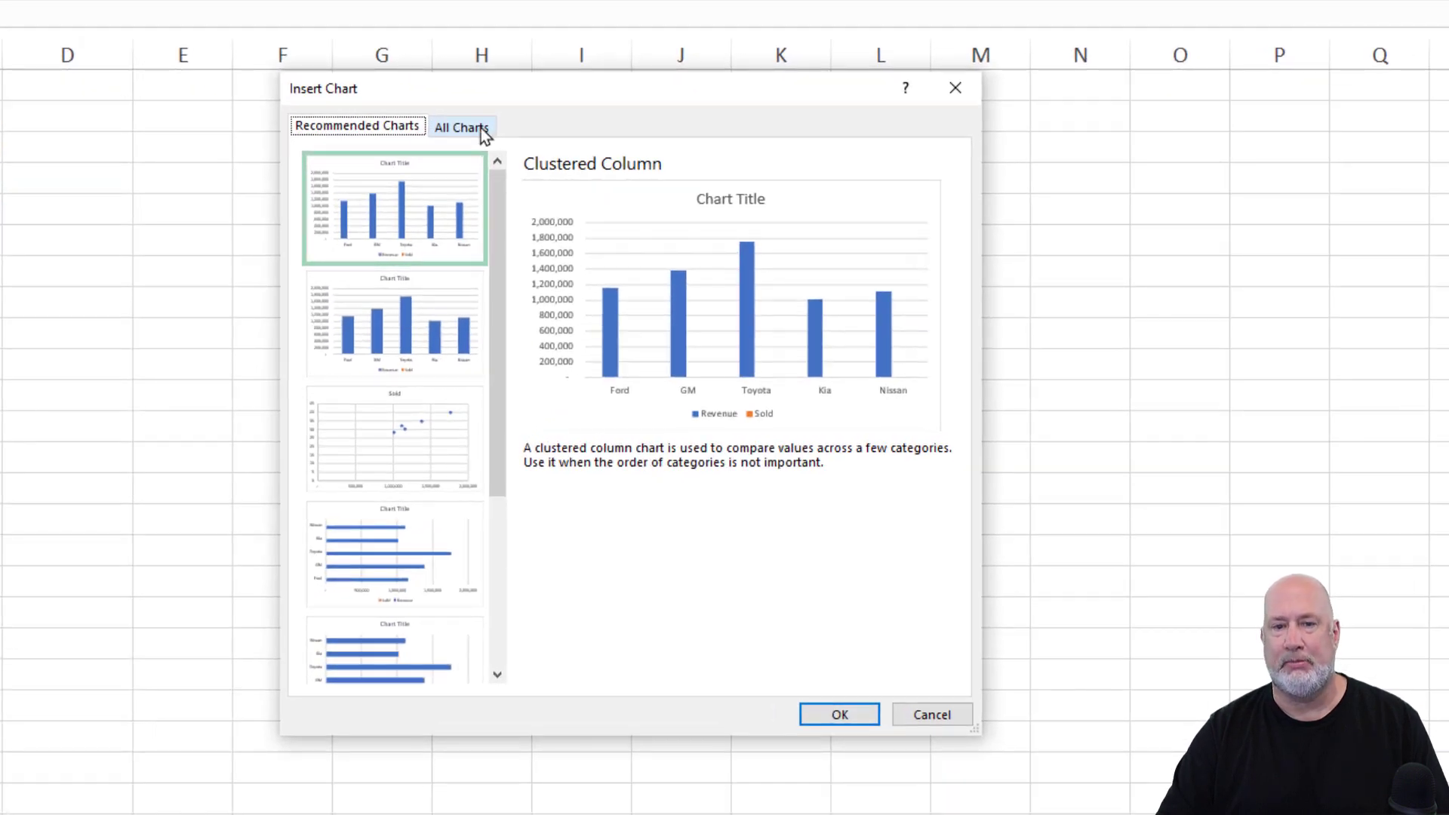
left_click(470, 133)
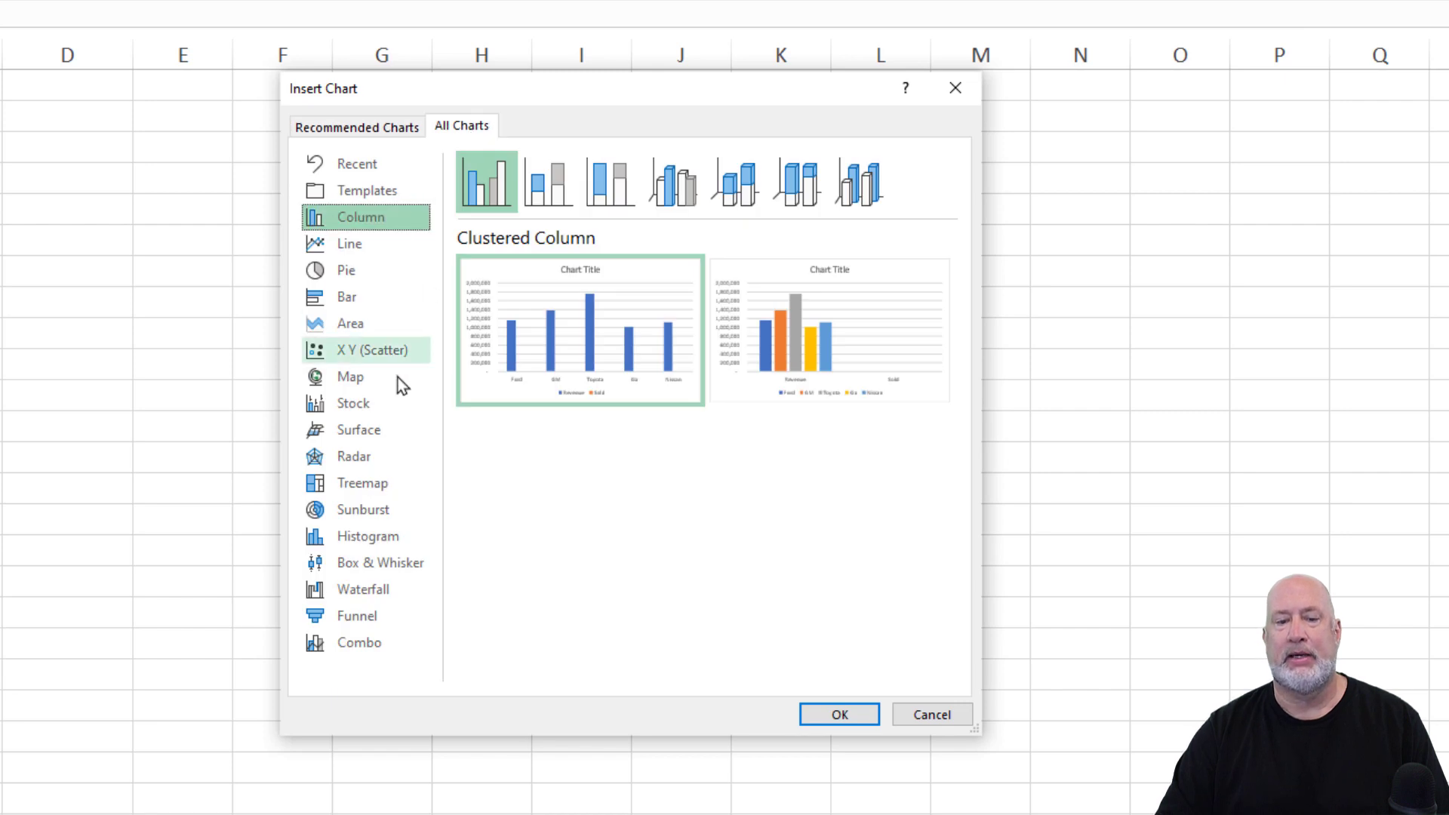
left_click(362, 652)
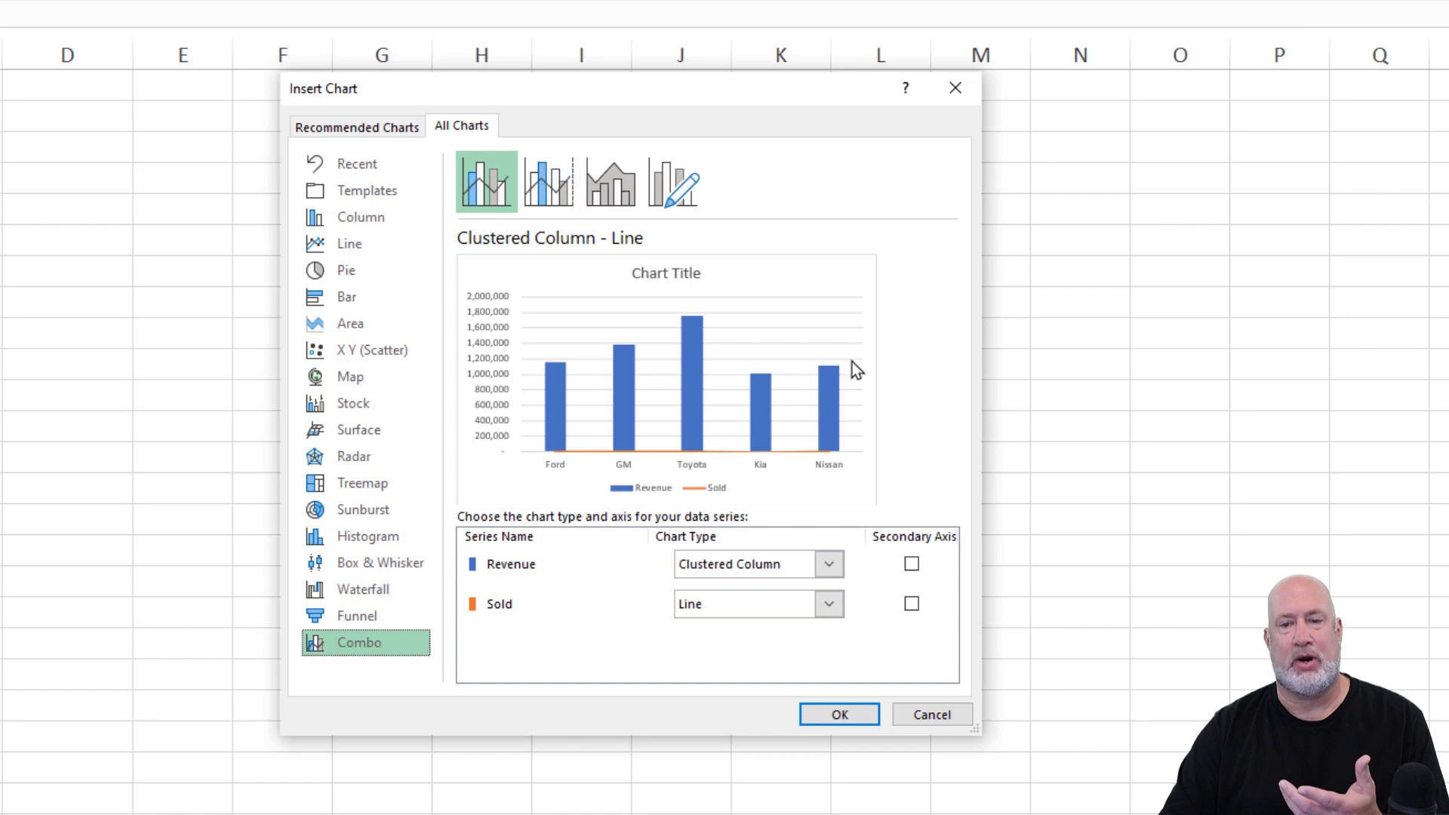
left_click(572, 187)
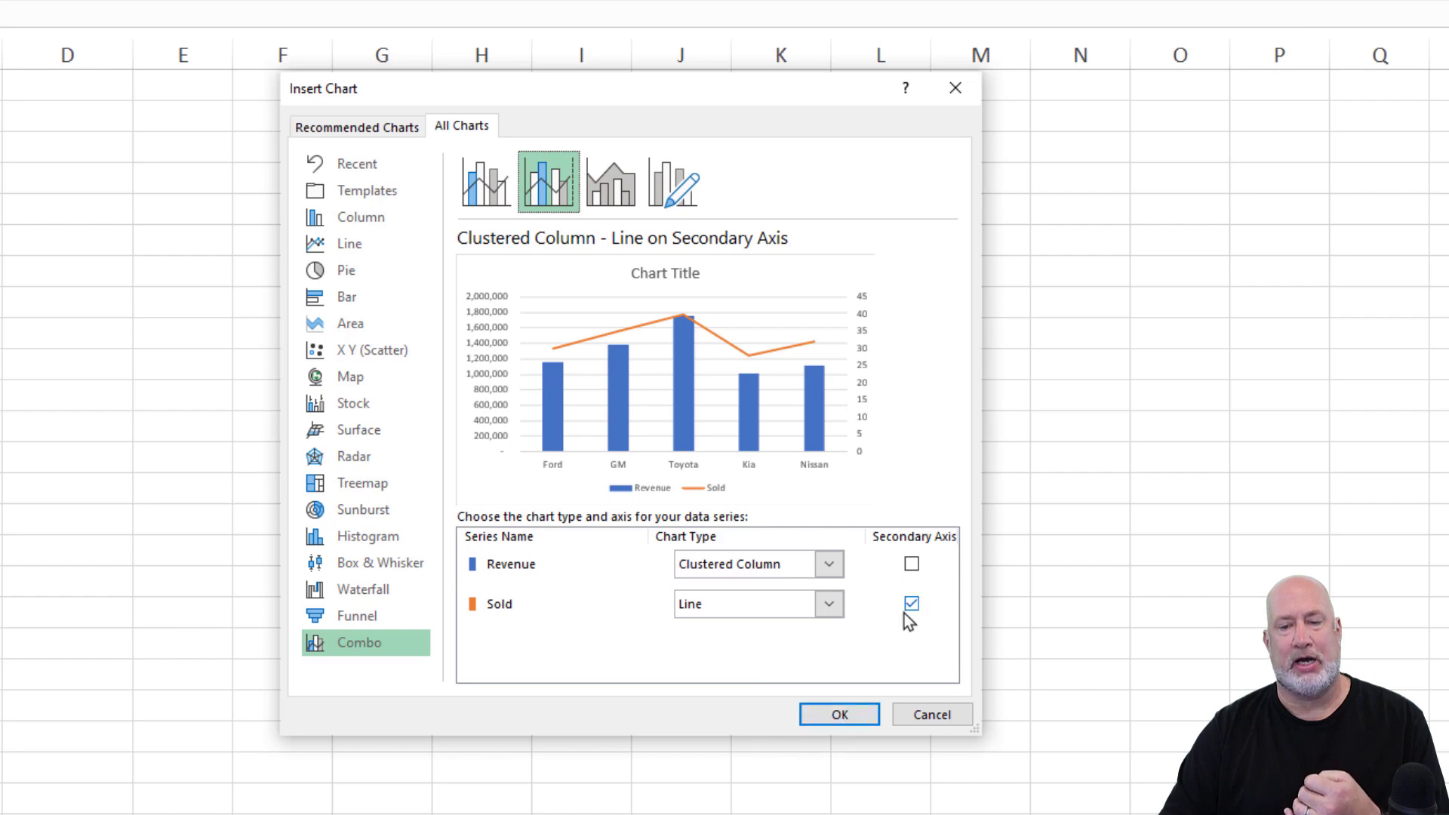
left_click(862, 714)
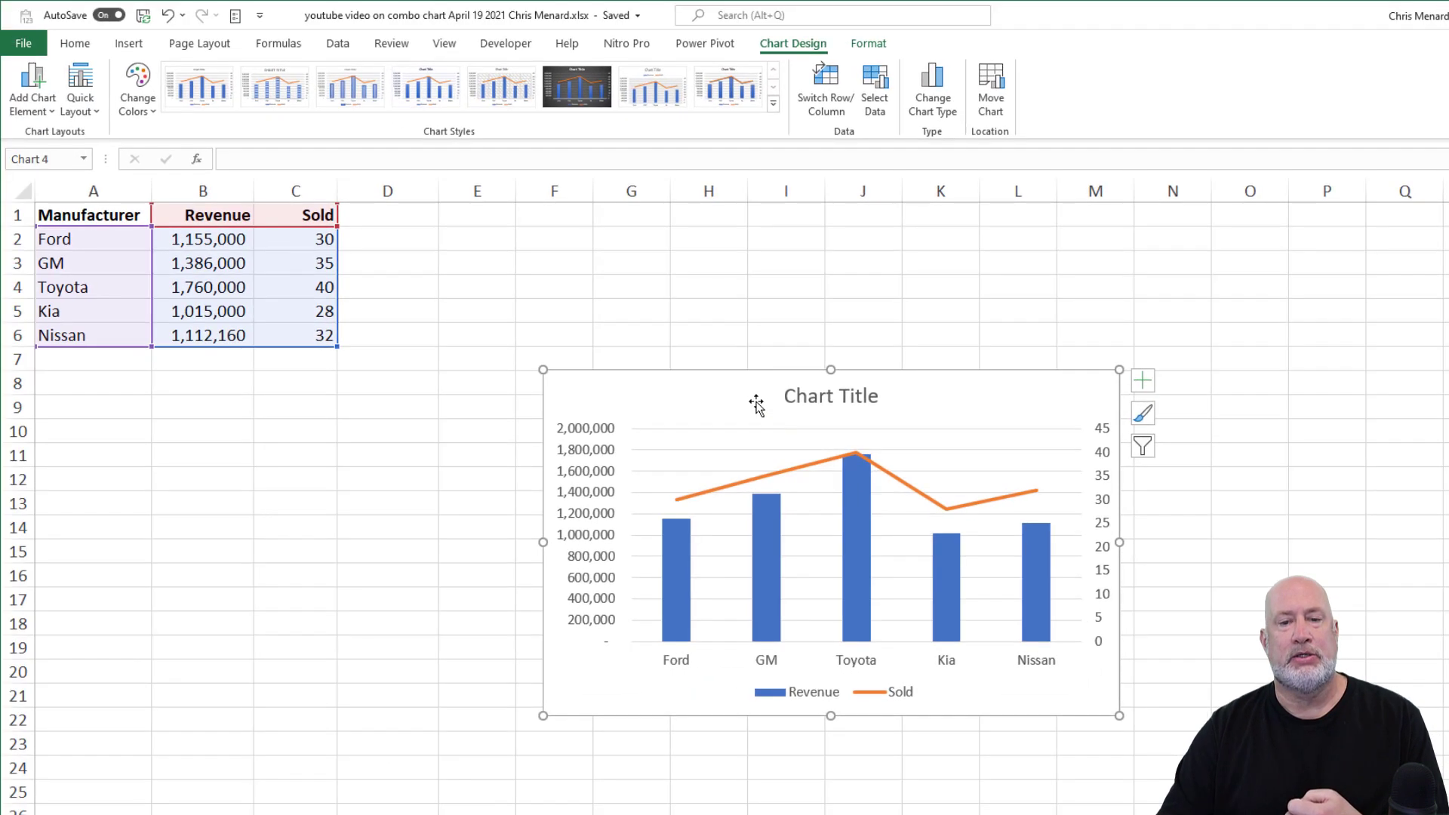
left_click_drag(756, 406, 586, 258)
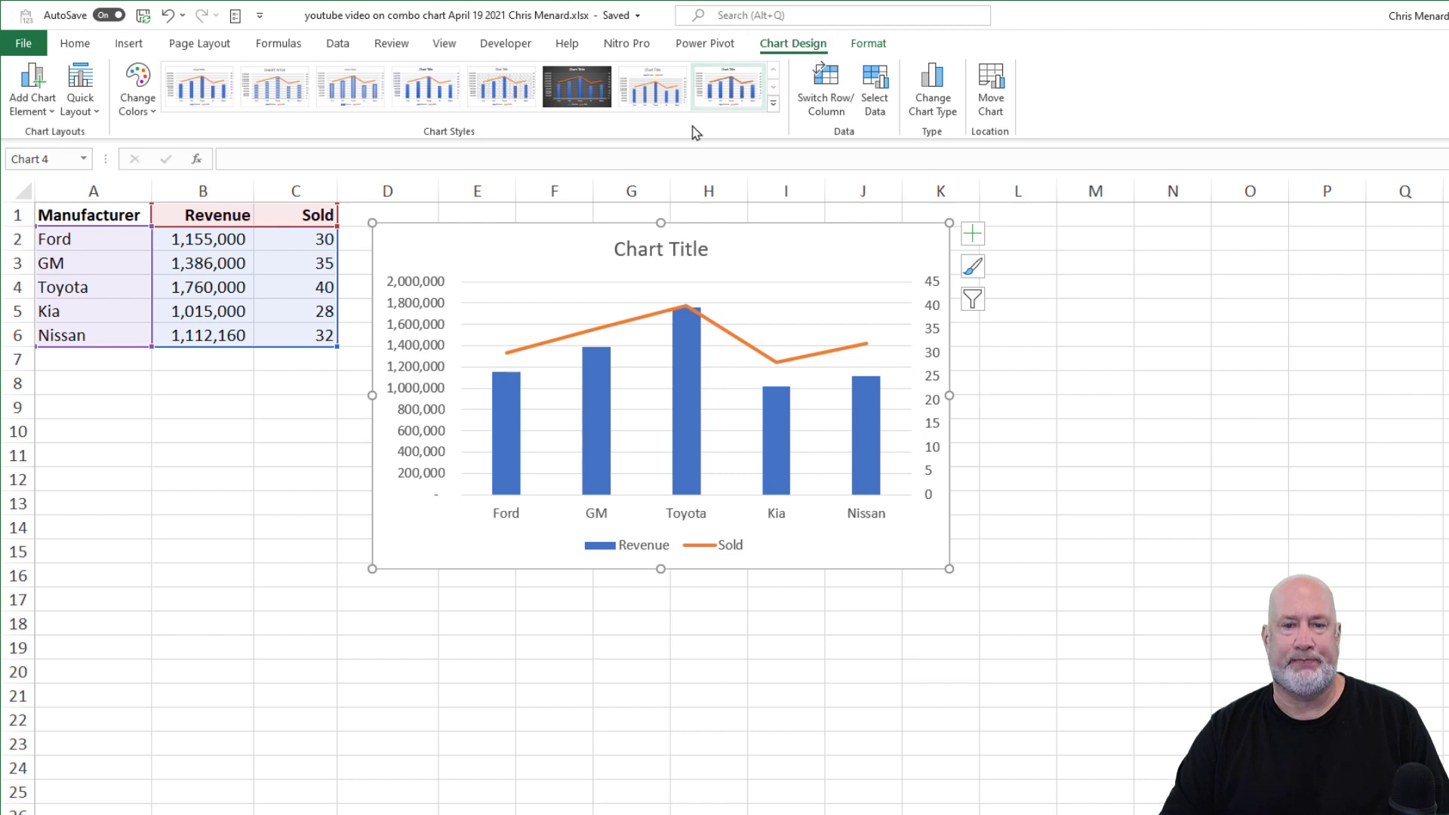
- Add a primary vertical axis title to the combo chart reading "Revenue"
left_click(22, 115)
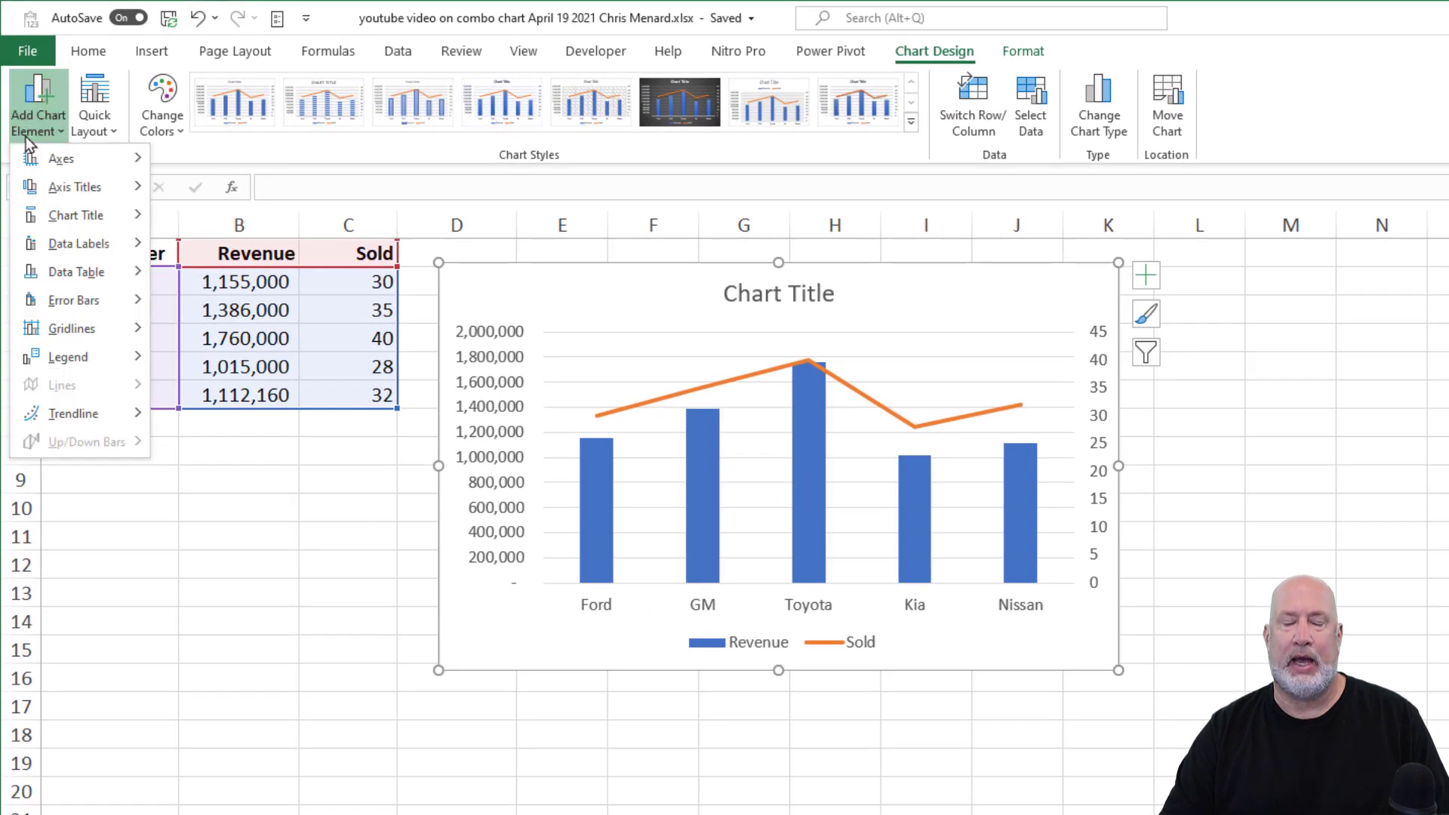
mouse_move(79, 186)
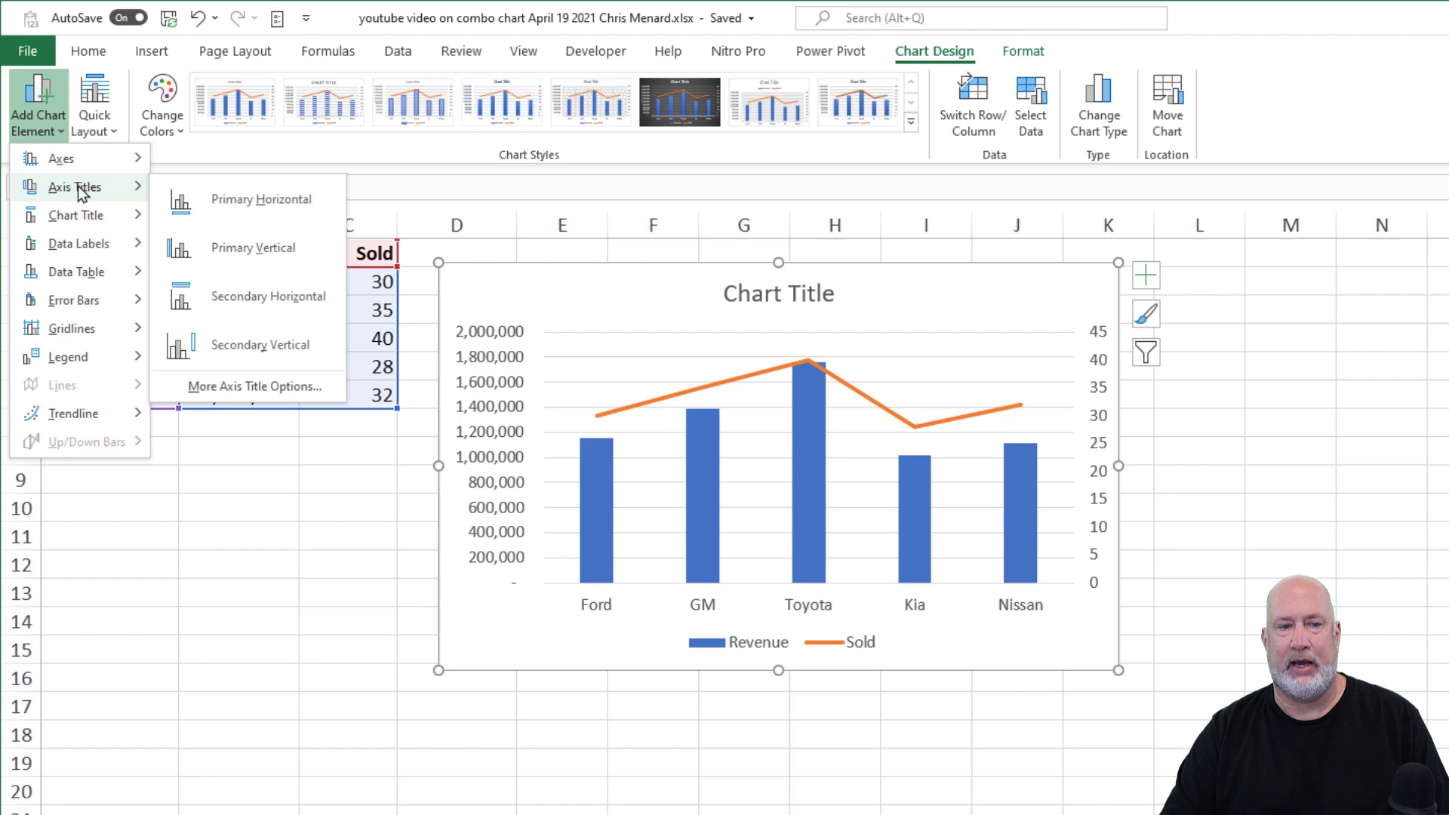
left_click(252, 250)
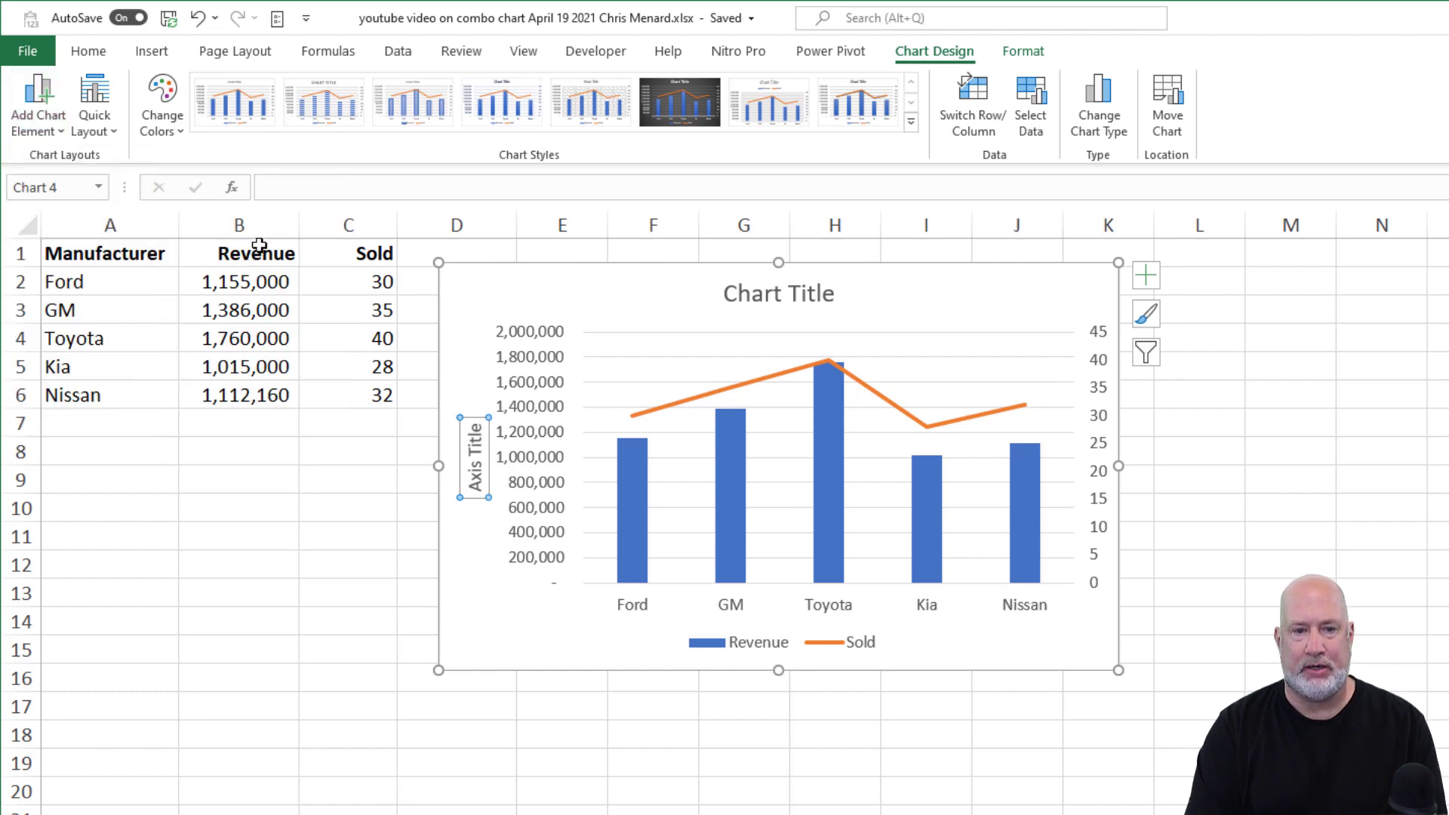
type("Revenue")
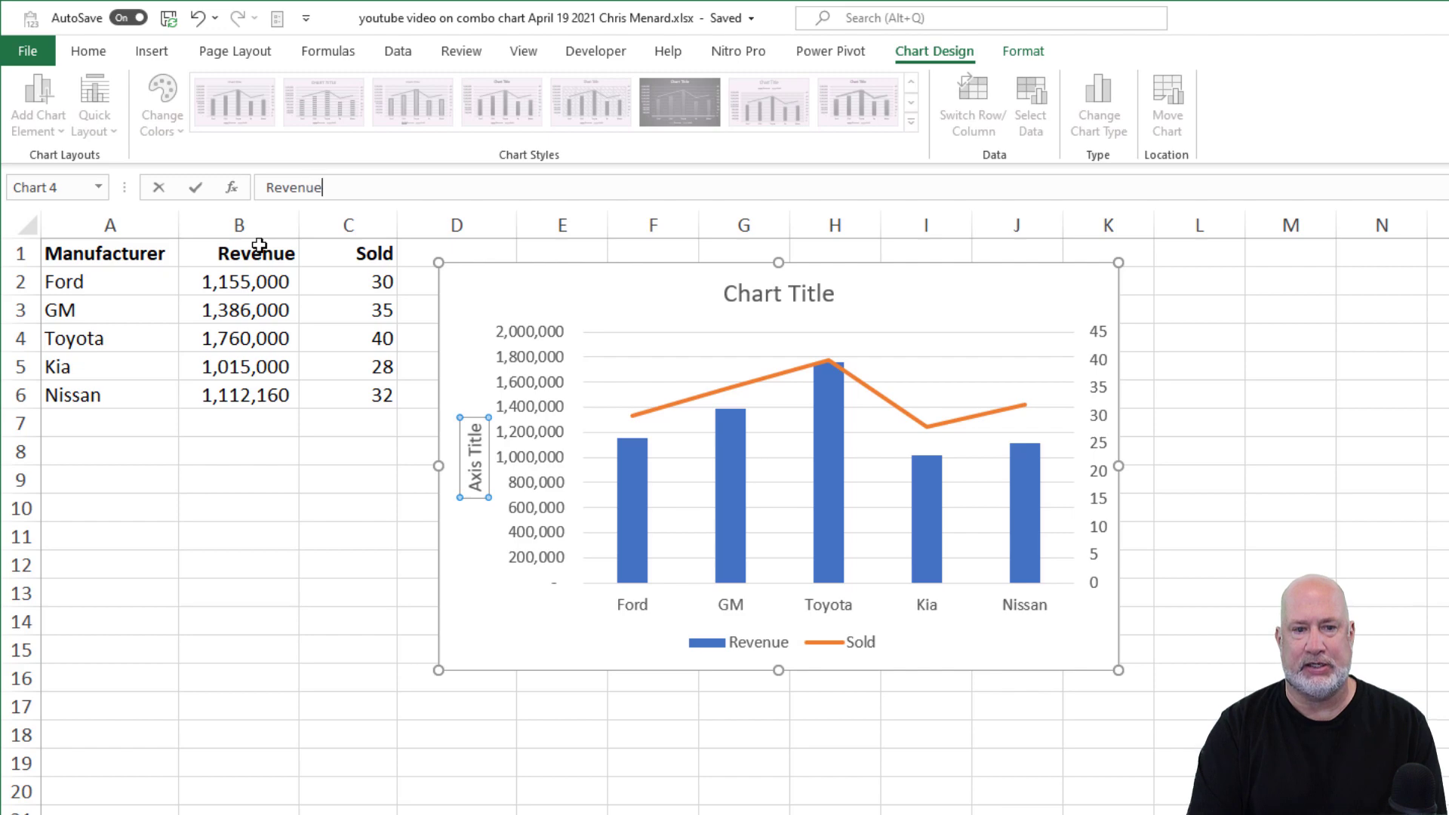
key("Return")
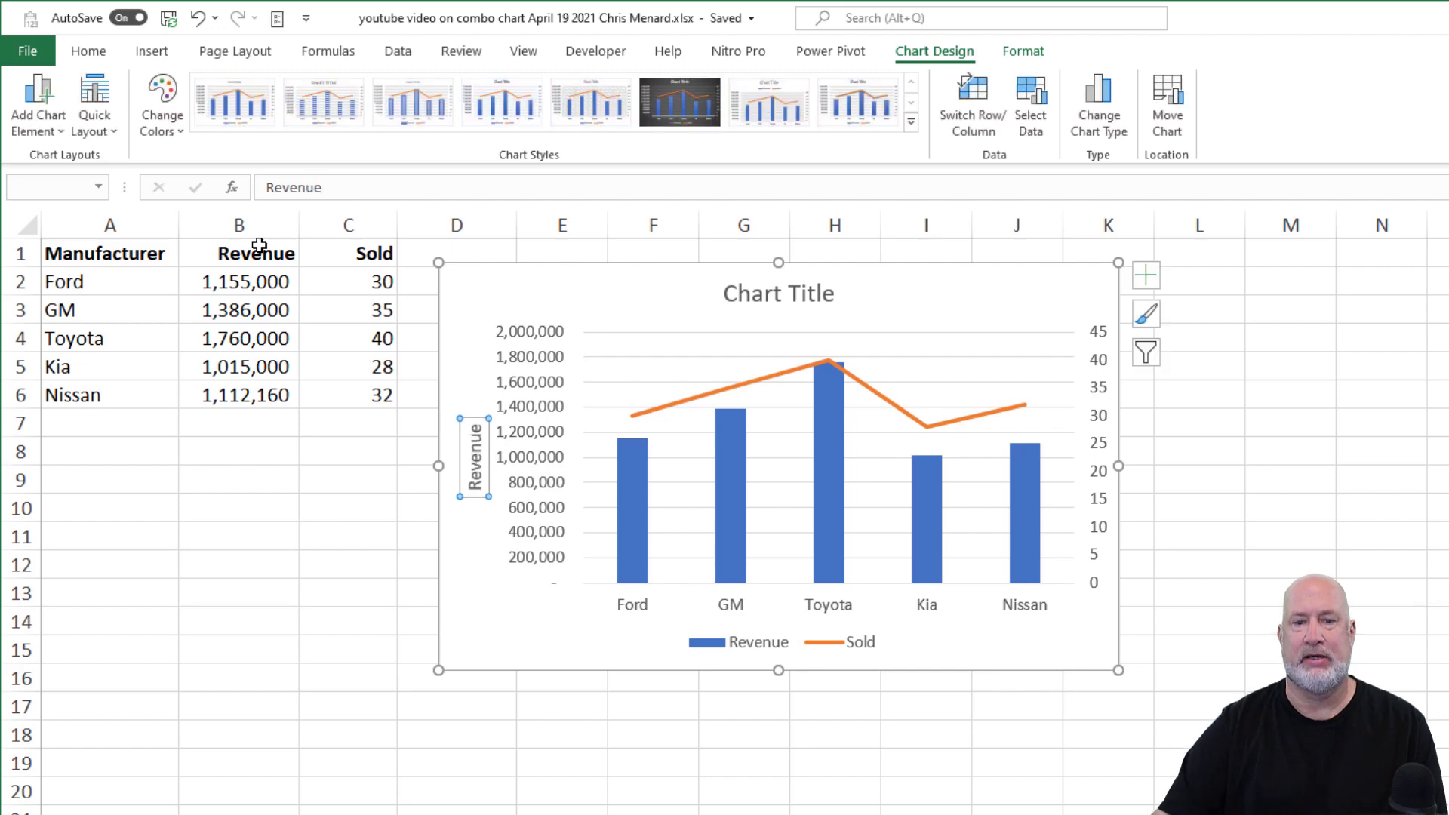
- Add a secondary vertical axis title reading "Units sold" to the combo chart and deselect the chart
left_click(49, 140)
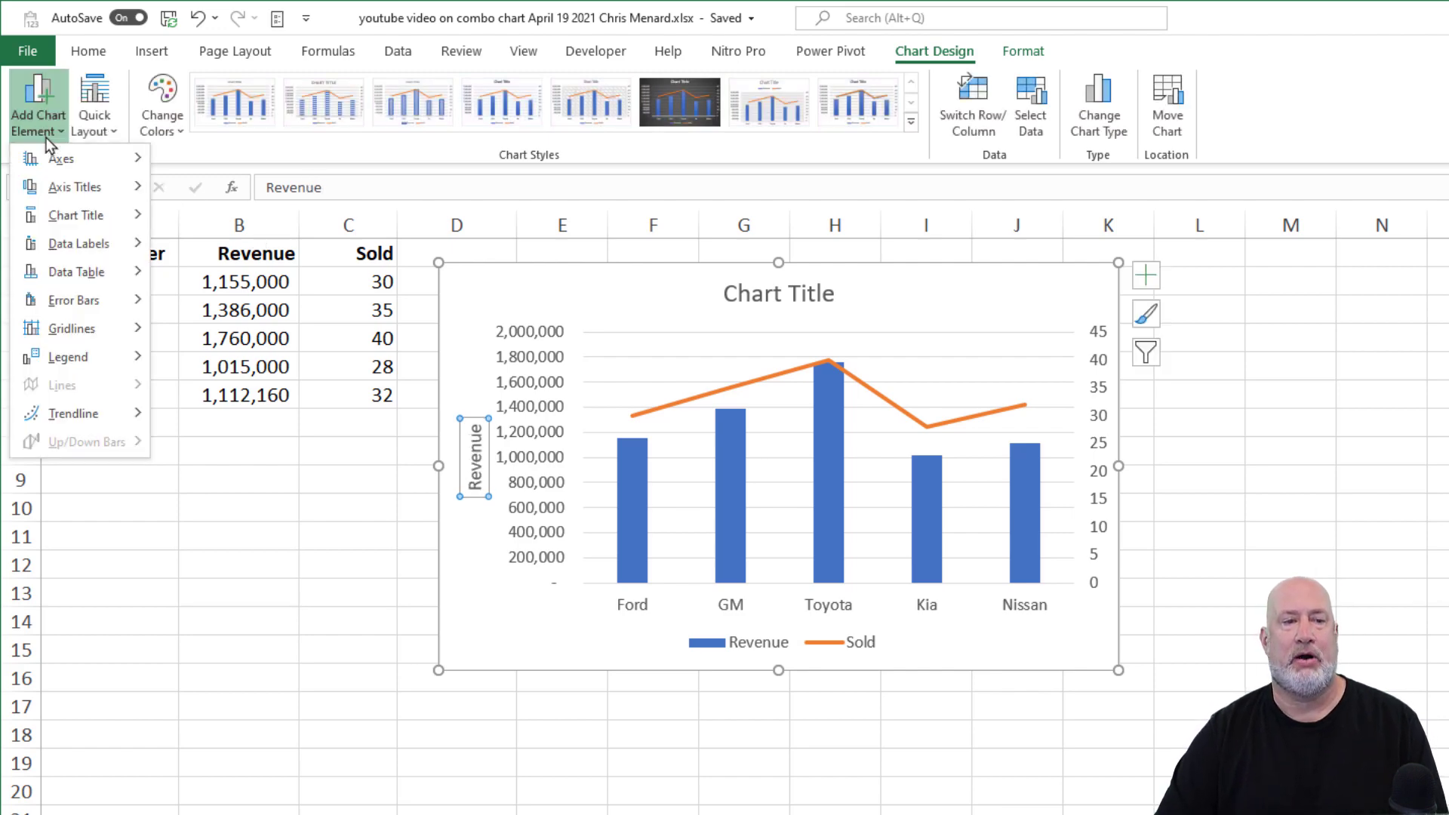
mouse_move(80, 194)
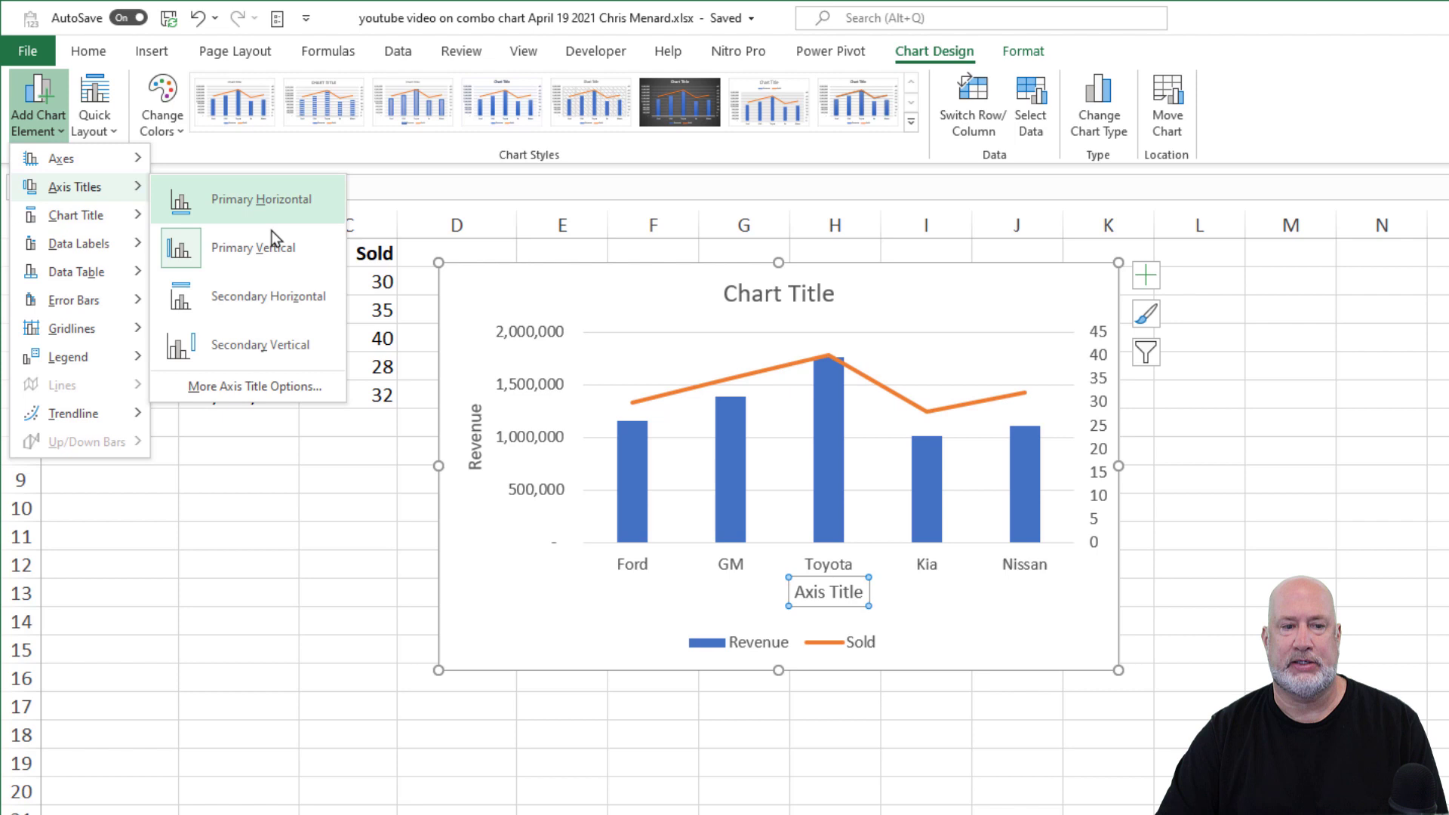
left_click(294, 350)
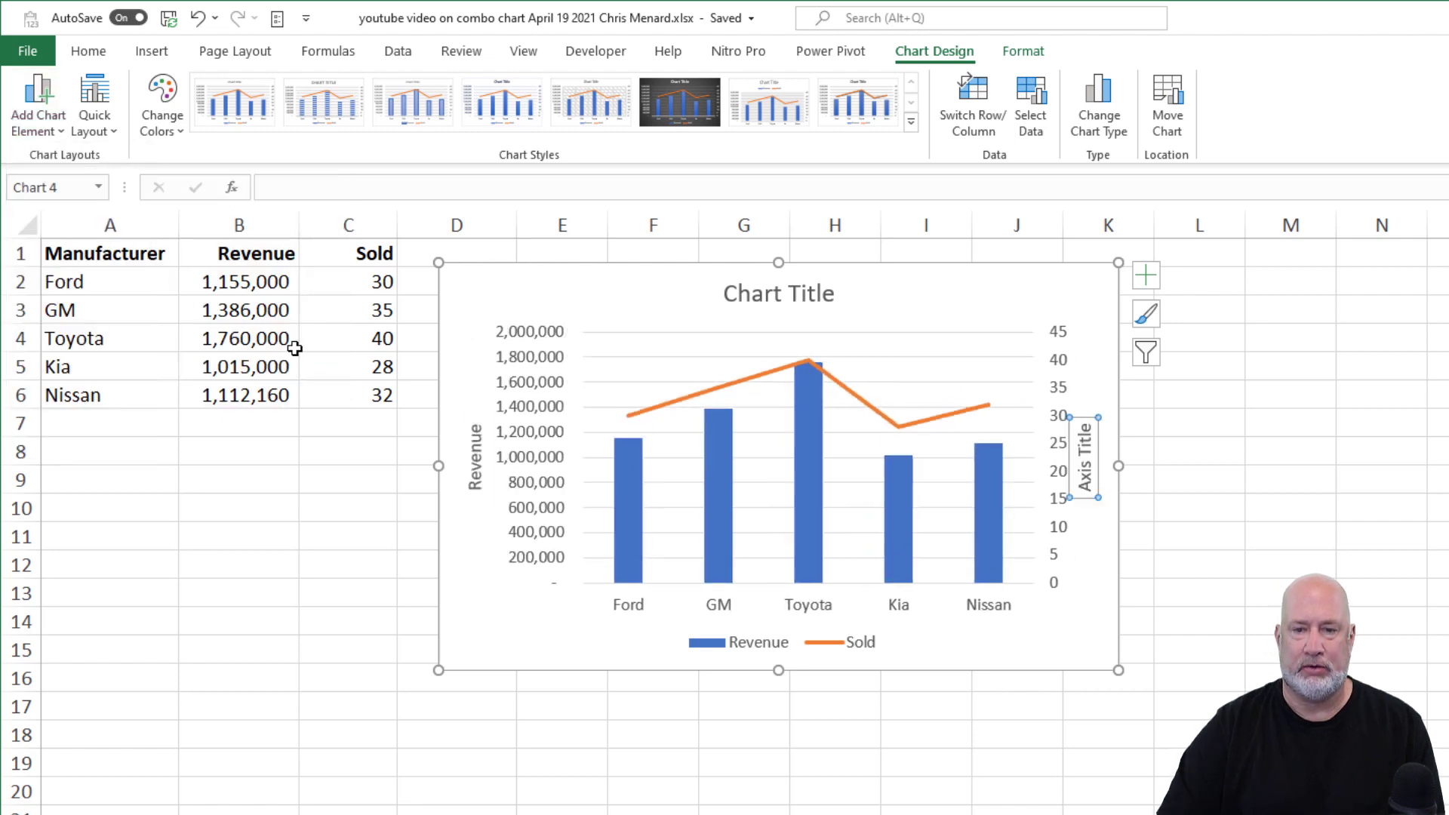
type("Unit")
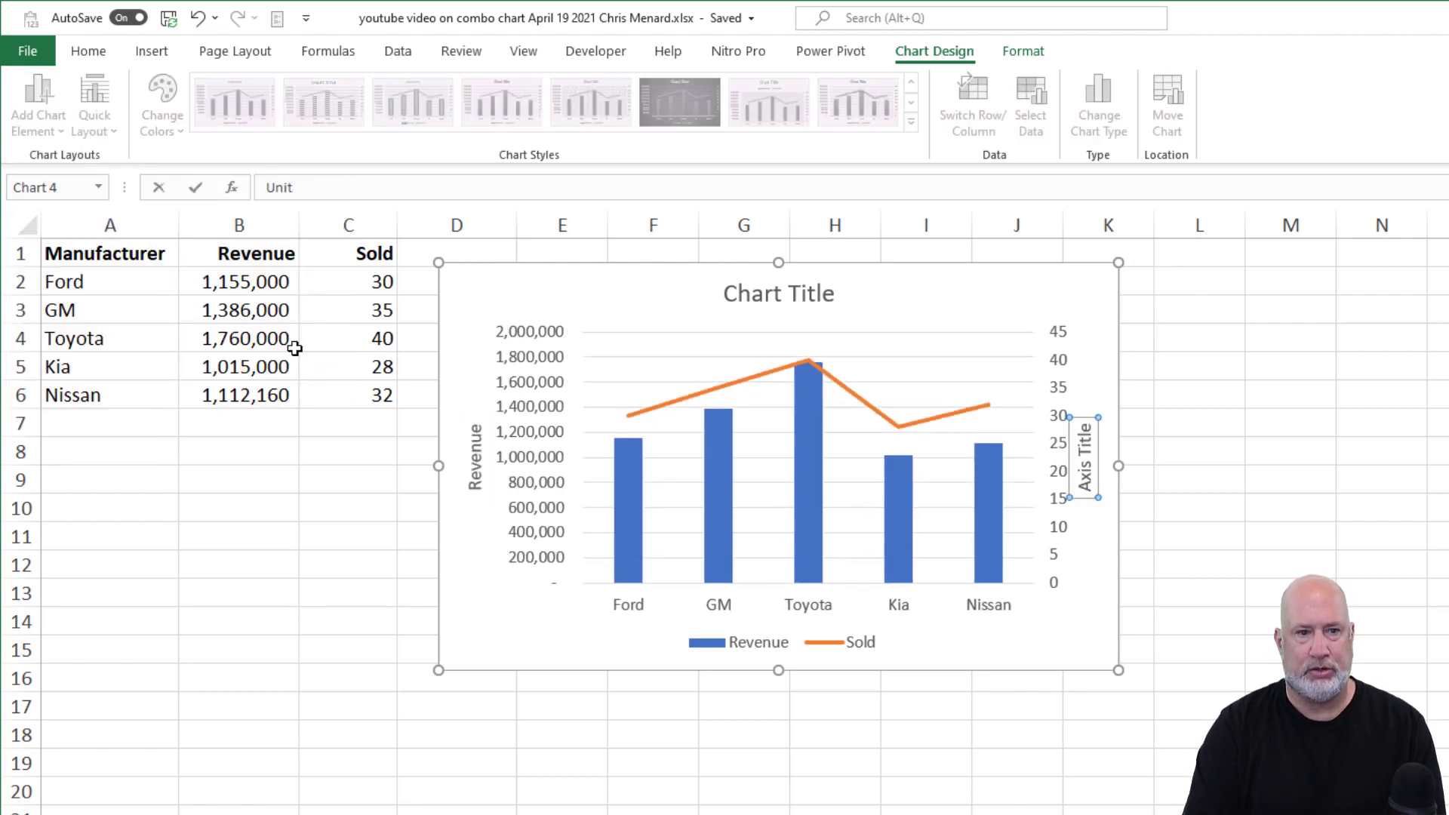
type("s sold")
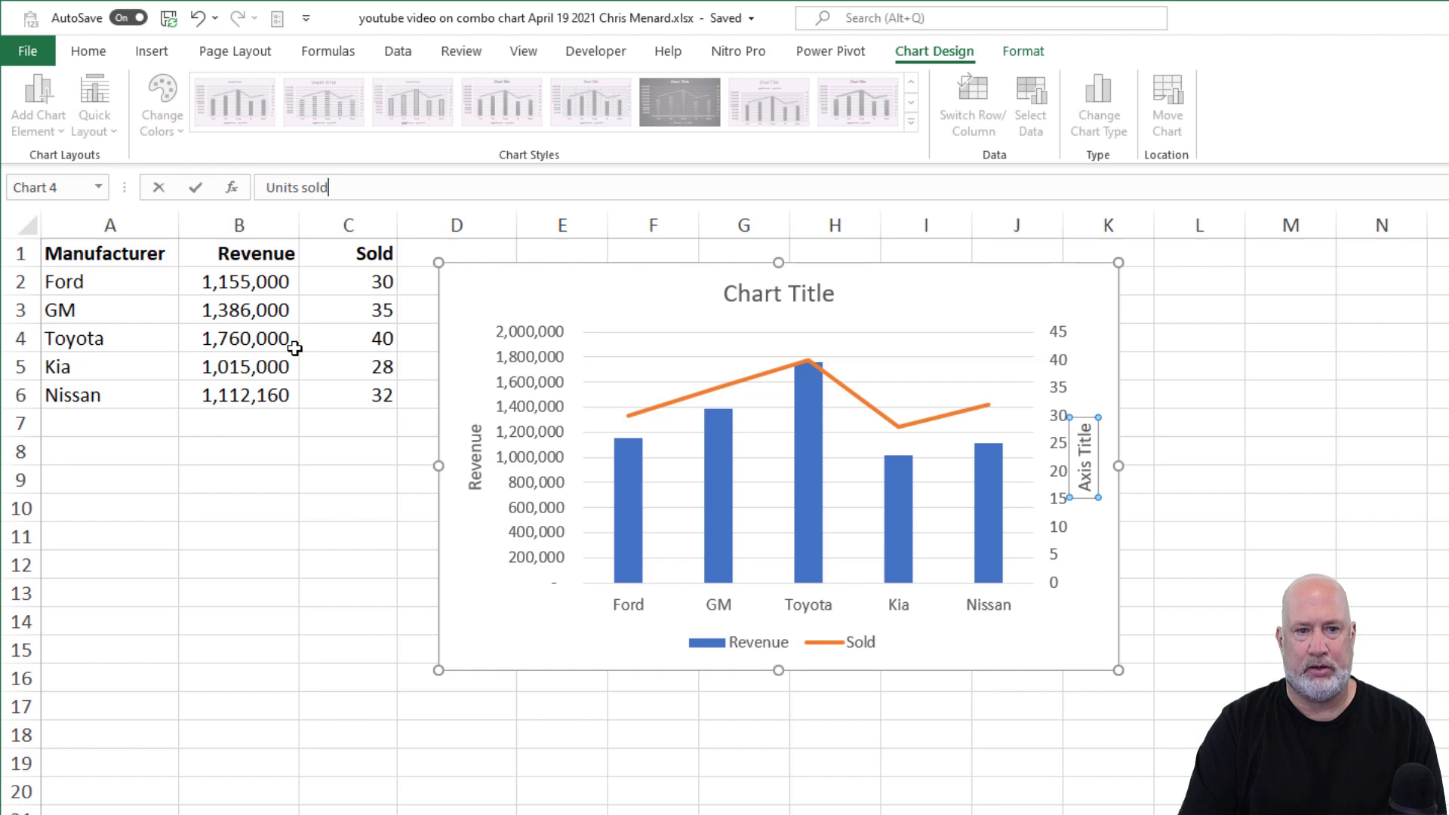
key("Return")
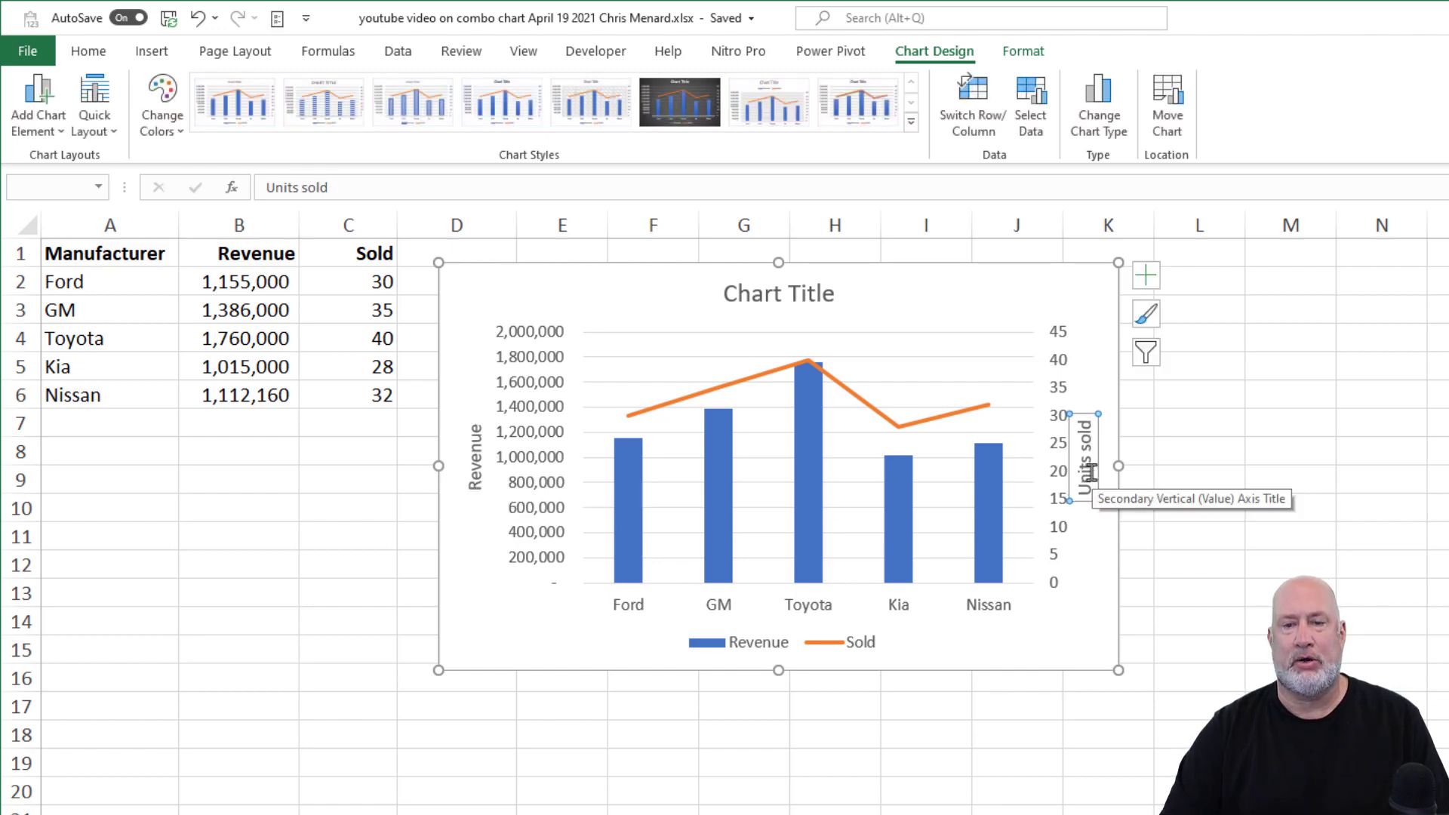
left_click(1309, 548)
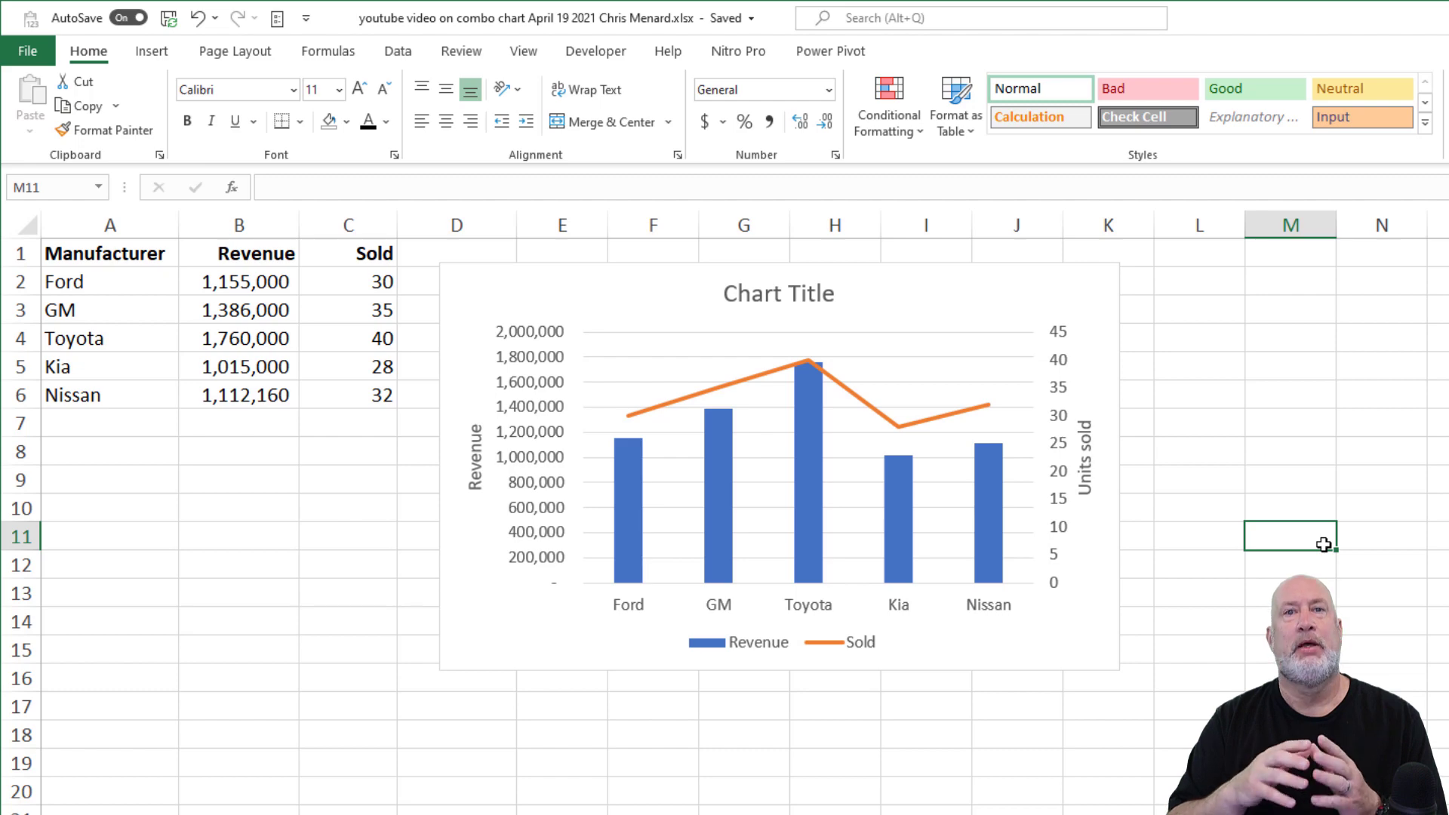
- Review the Combo chart options for the manufacturer data, starting from a cell in the Revenue column
left_click(291, 315)
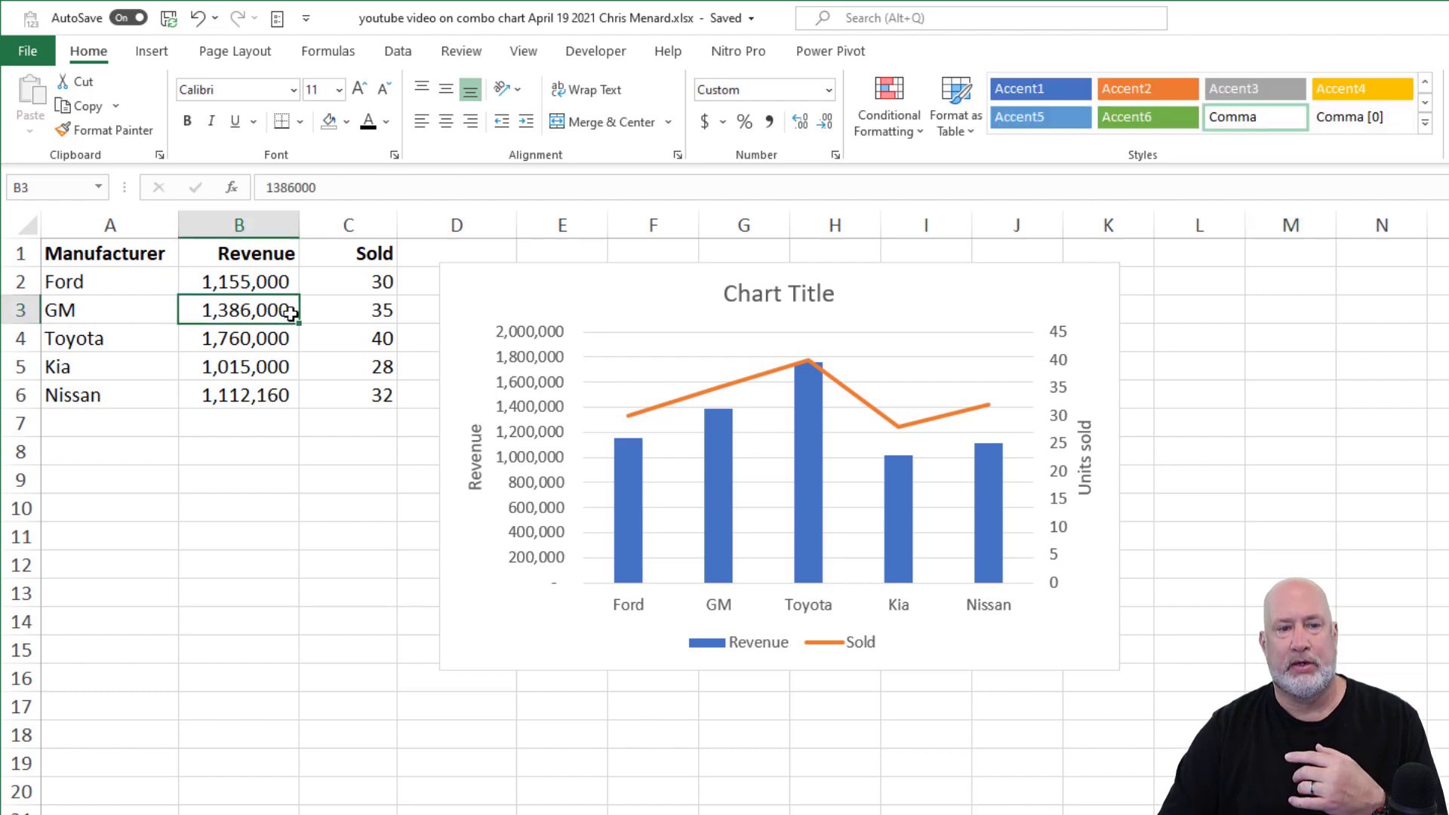
left_click(160, 56)
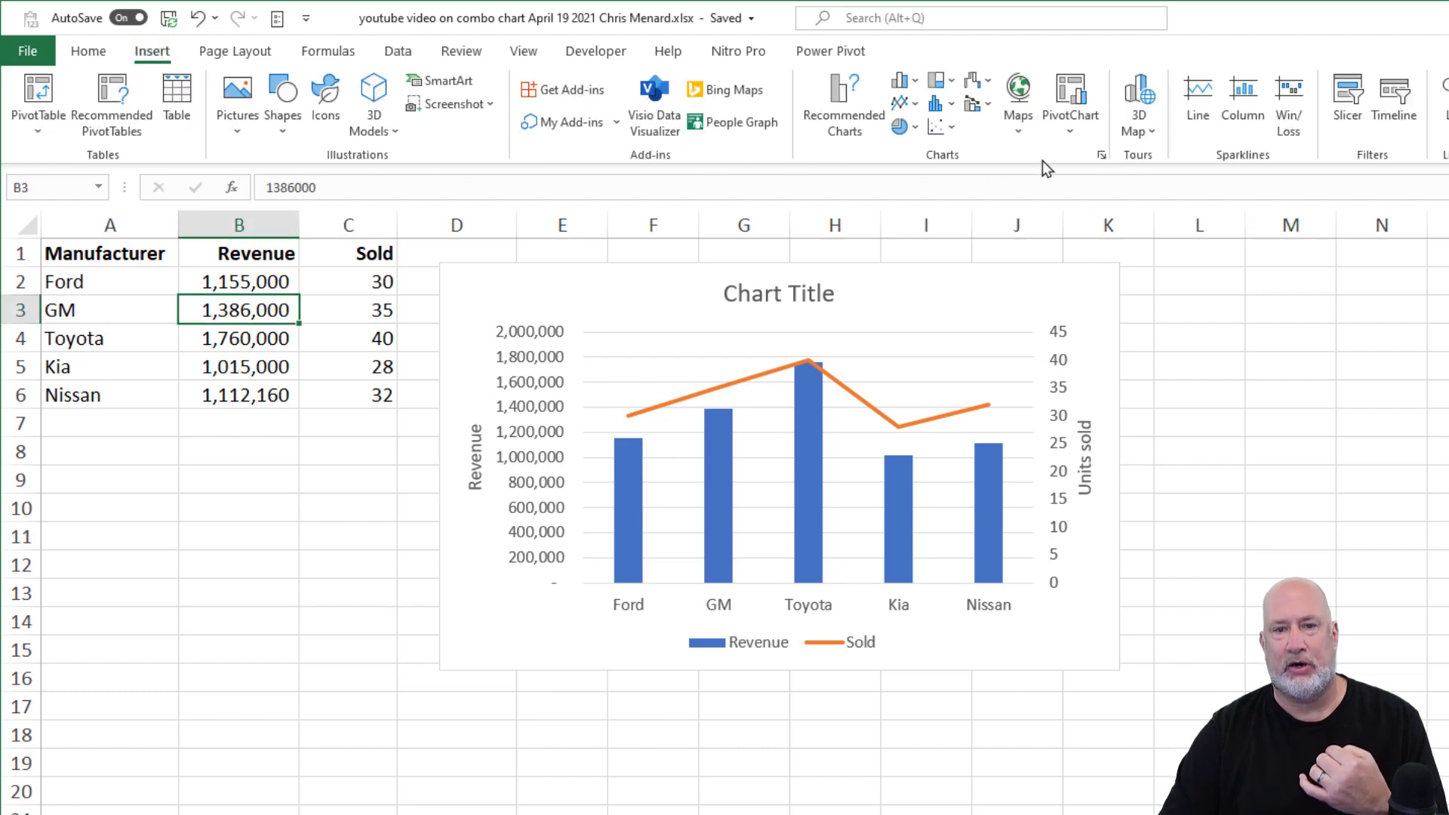
left_click(1101, 156)
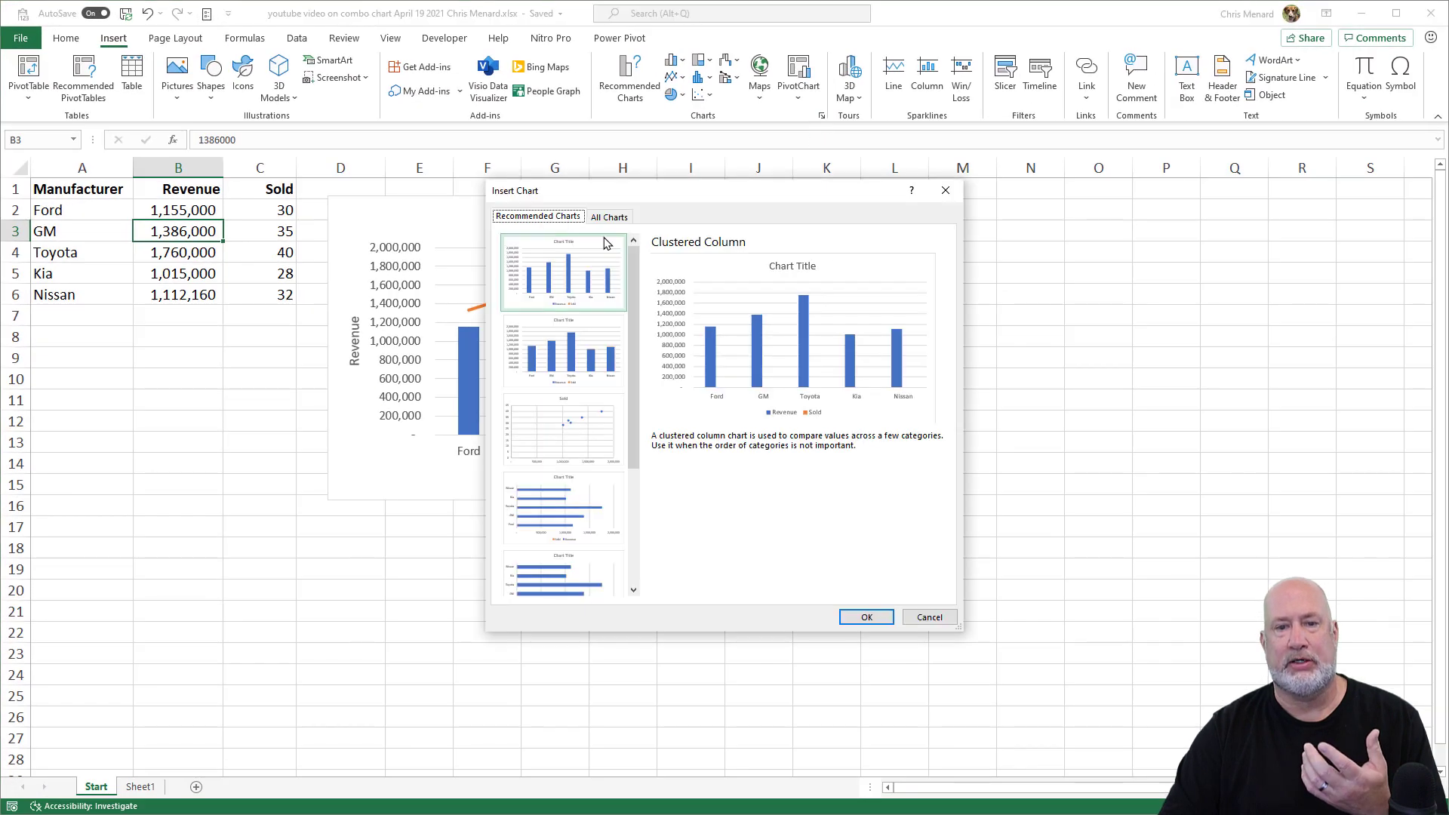
left_click(609, 216)
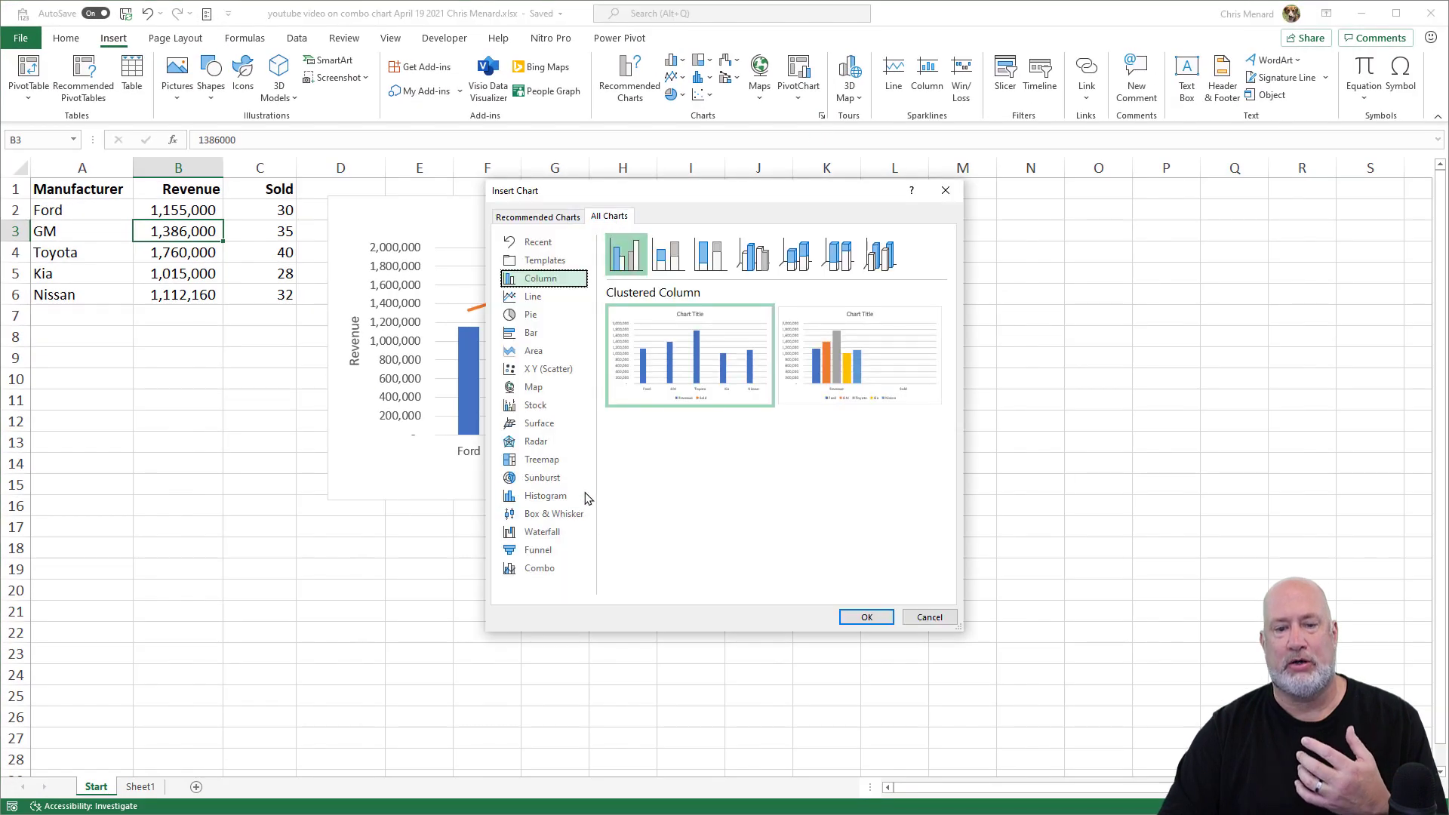
left_click(544, 568)
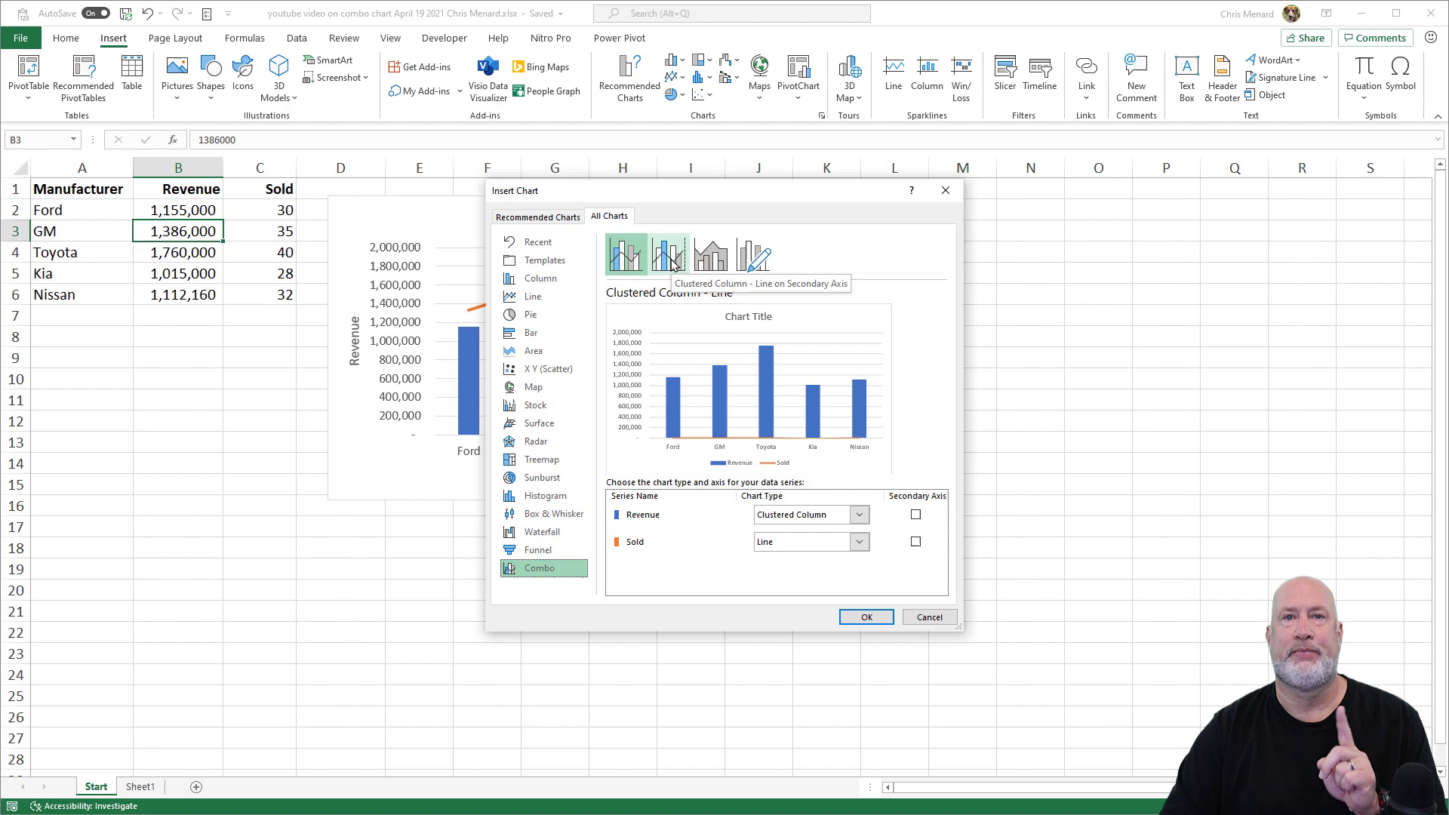